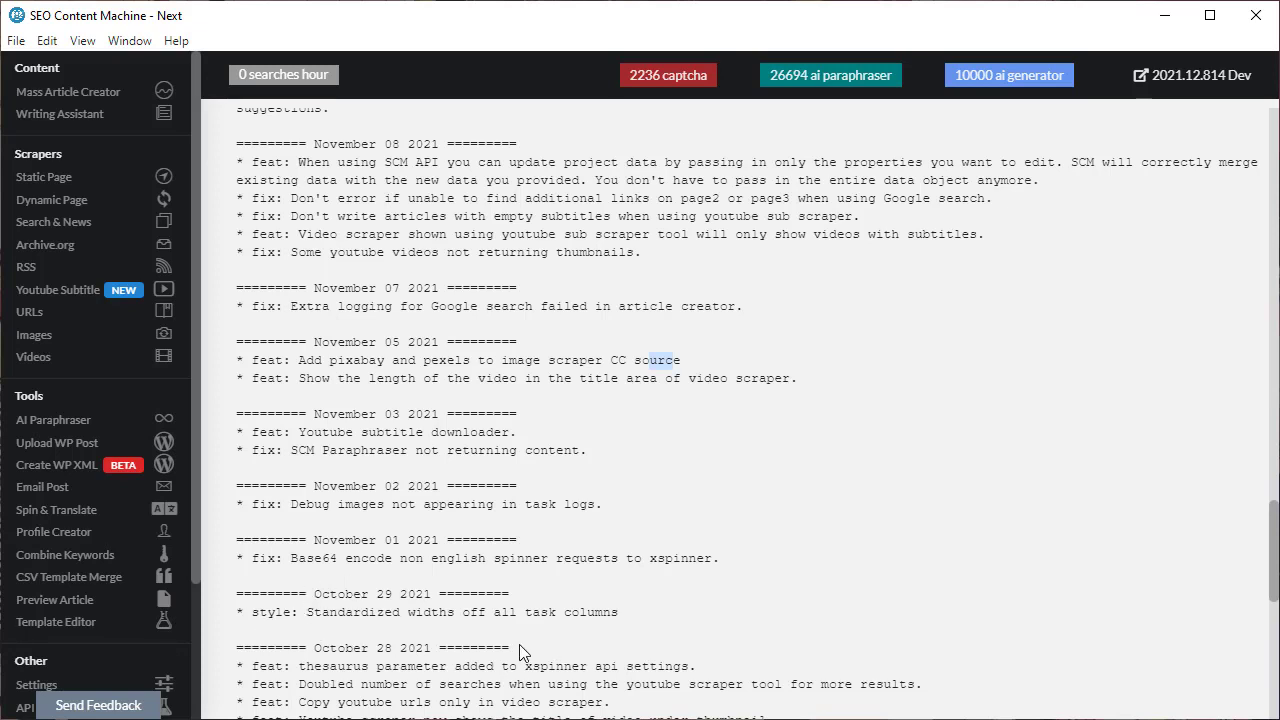
Start a new Youtube Subtitle Scraper task and check its video search dialog, closing it without a selection
click(60, 291)
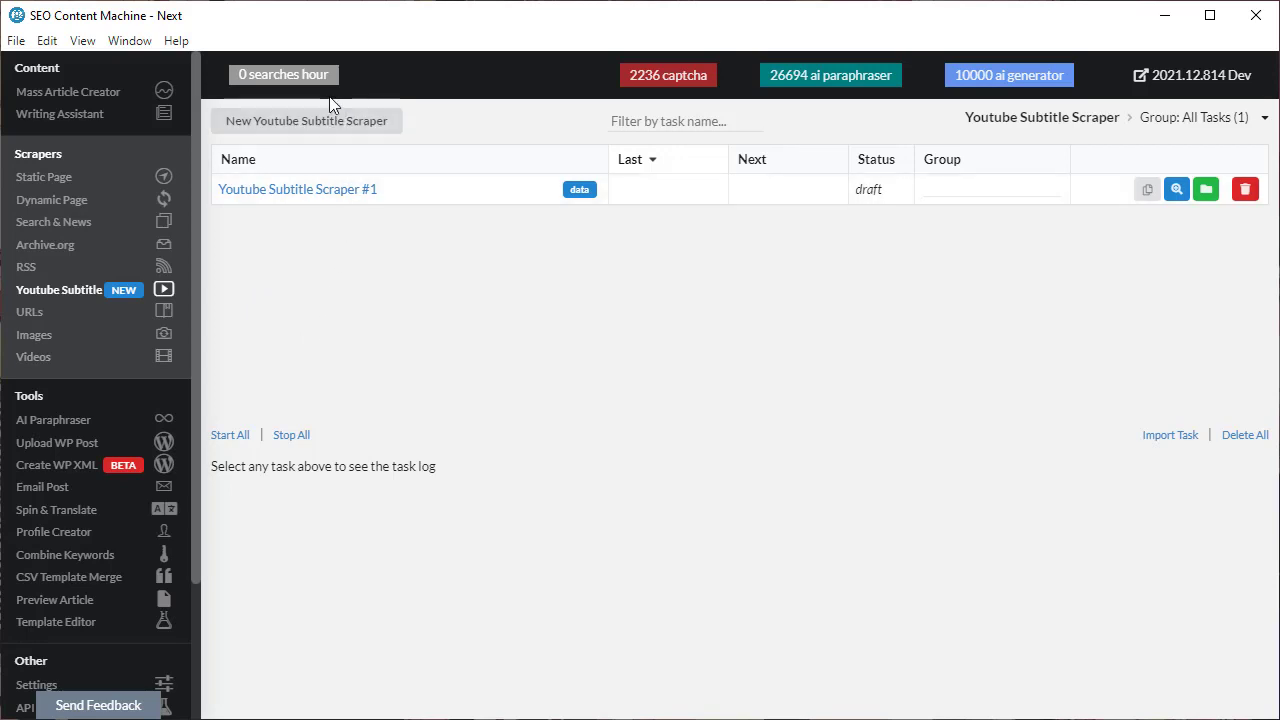
click(340, 126)
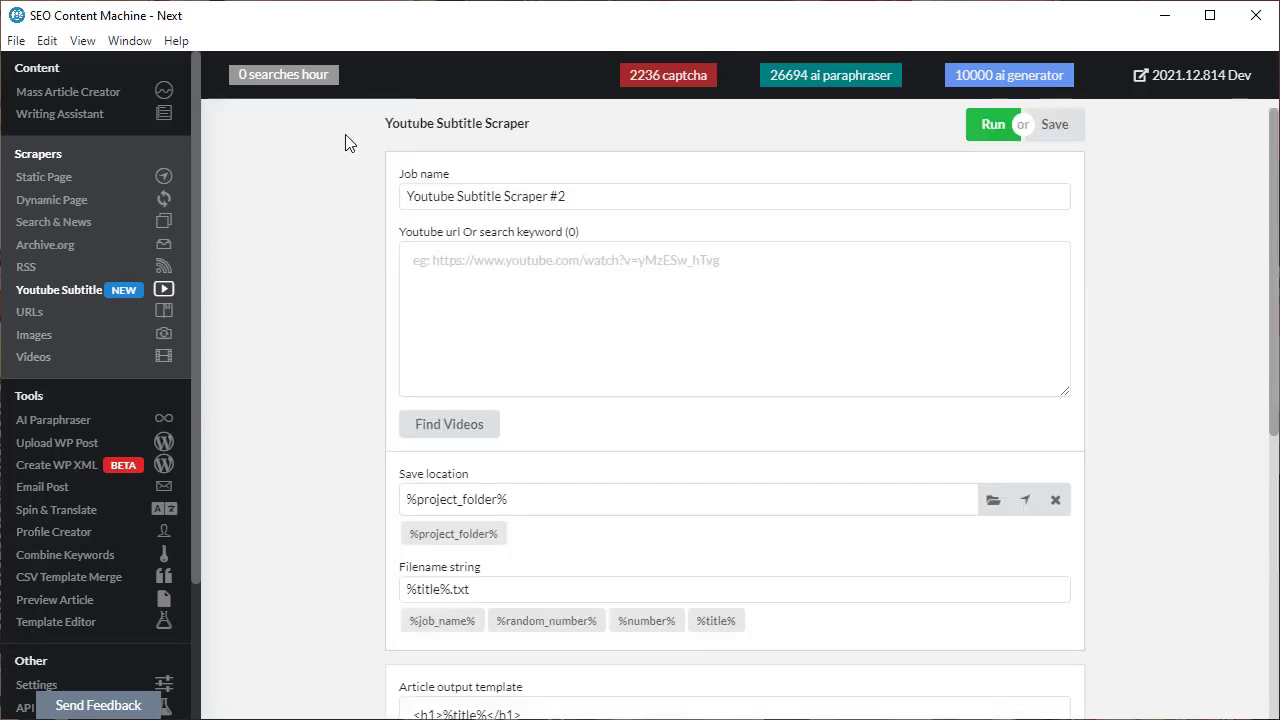
click(632, 260)
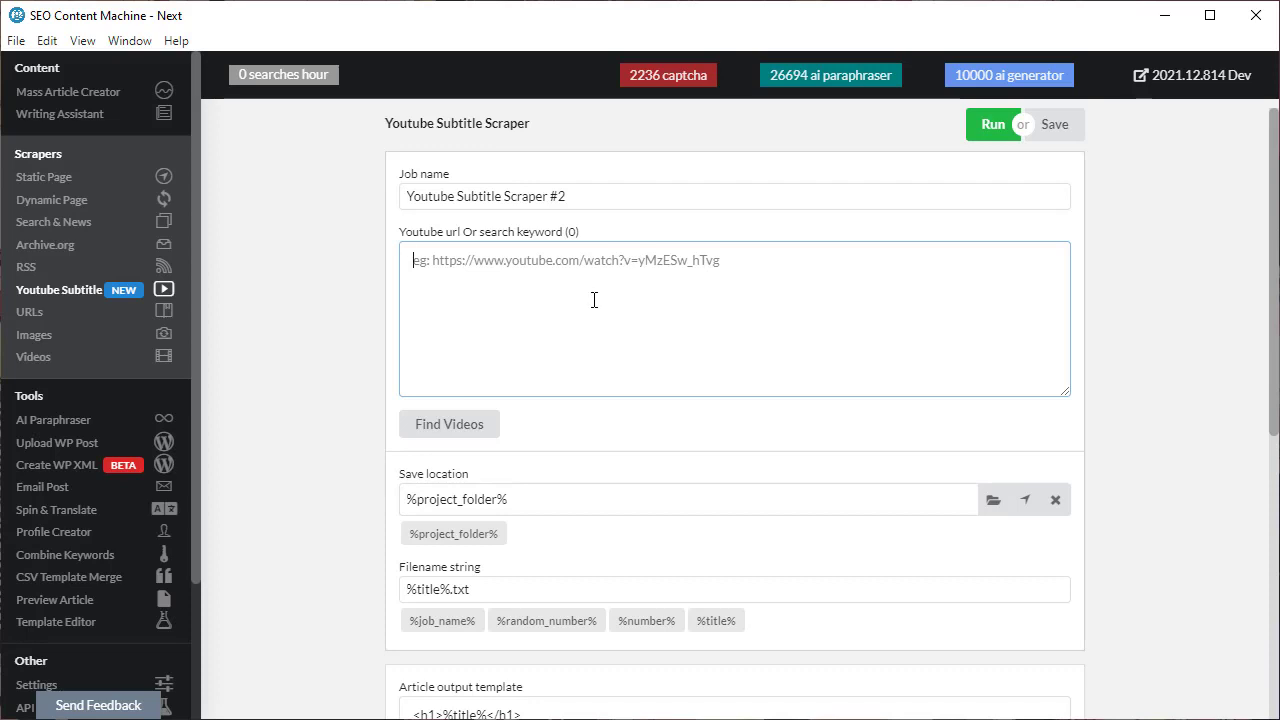
click(449, 424)
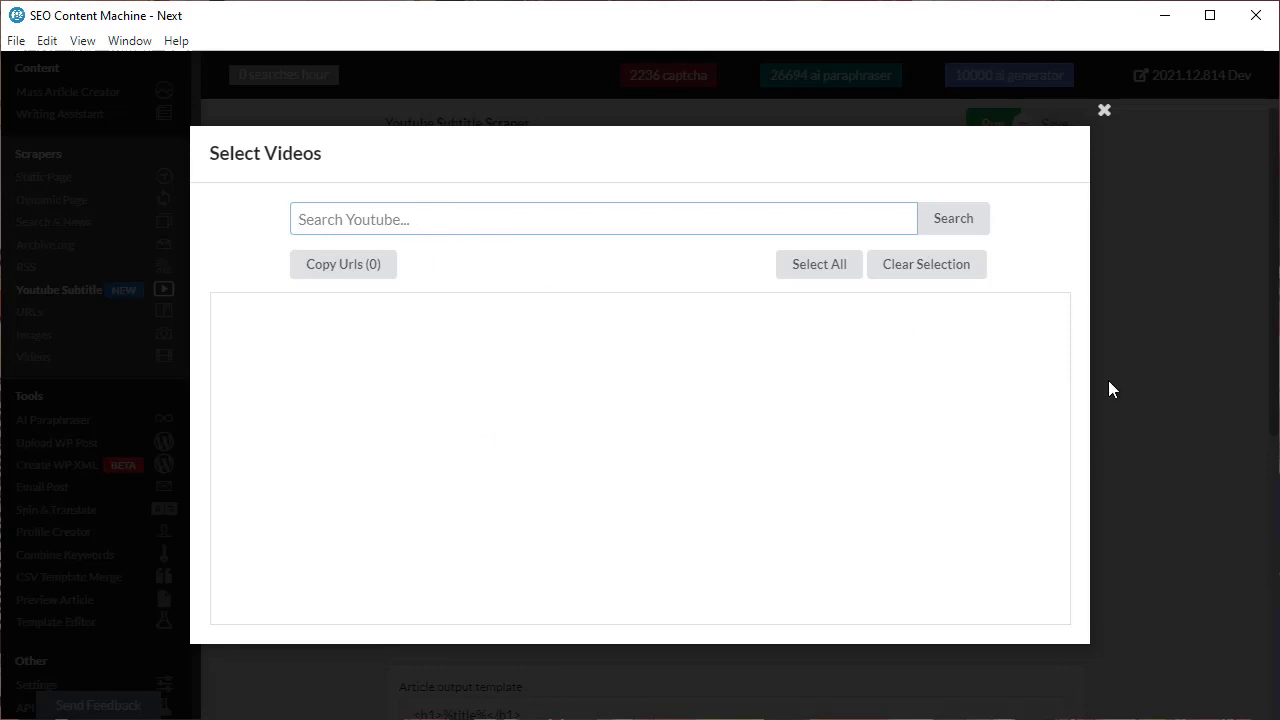
click(1172, 379)
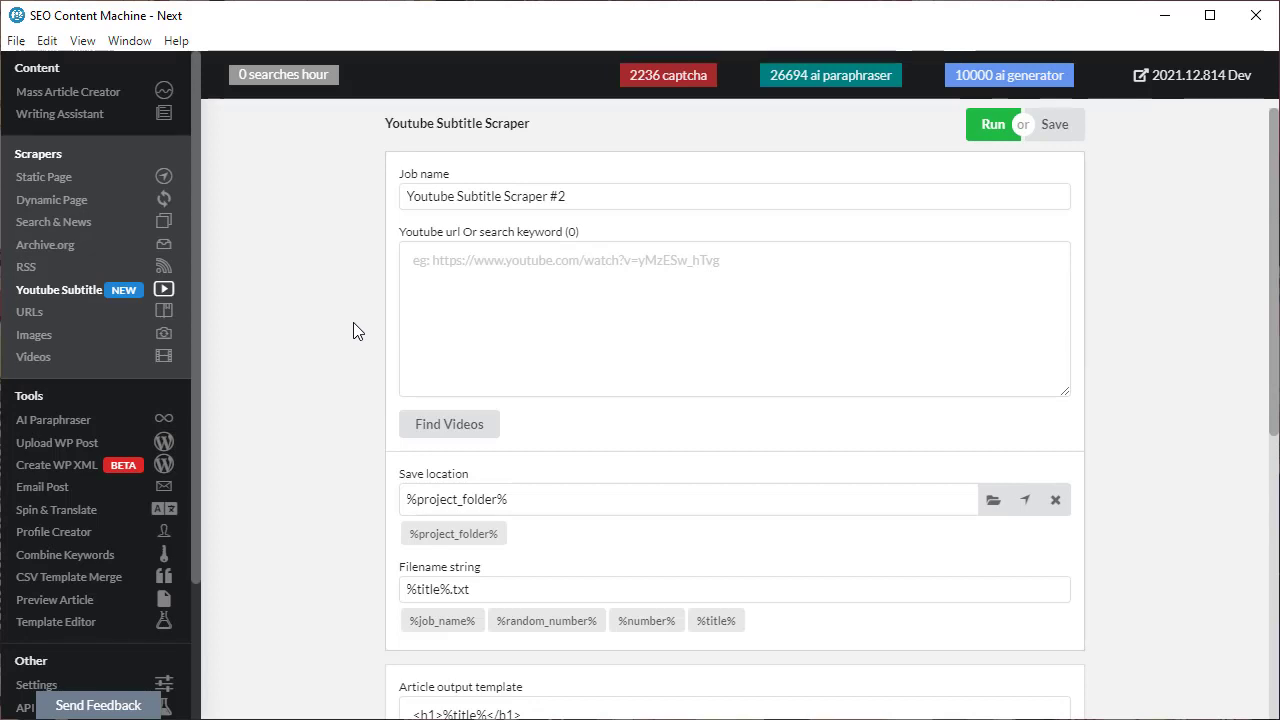
Examine the subtitle scraper's article output template, subtitle line wrap tags and word replacement settings
scroll(353, 331, down, 4)
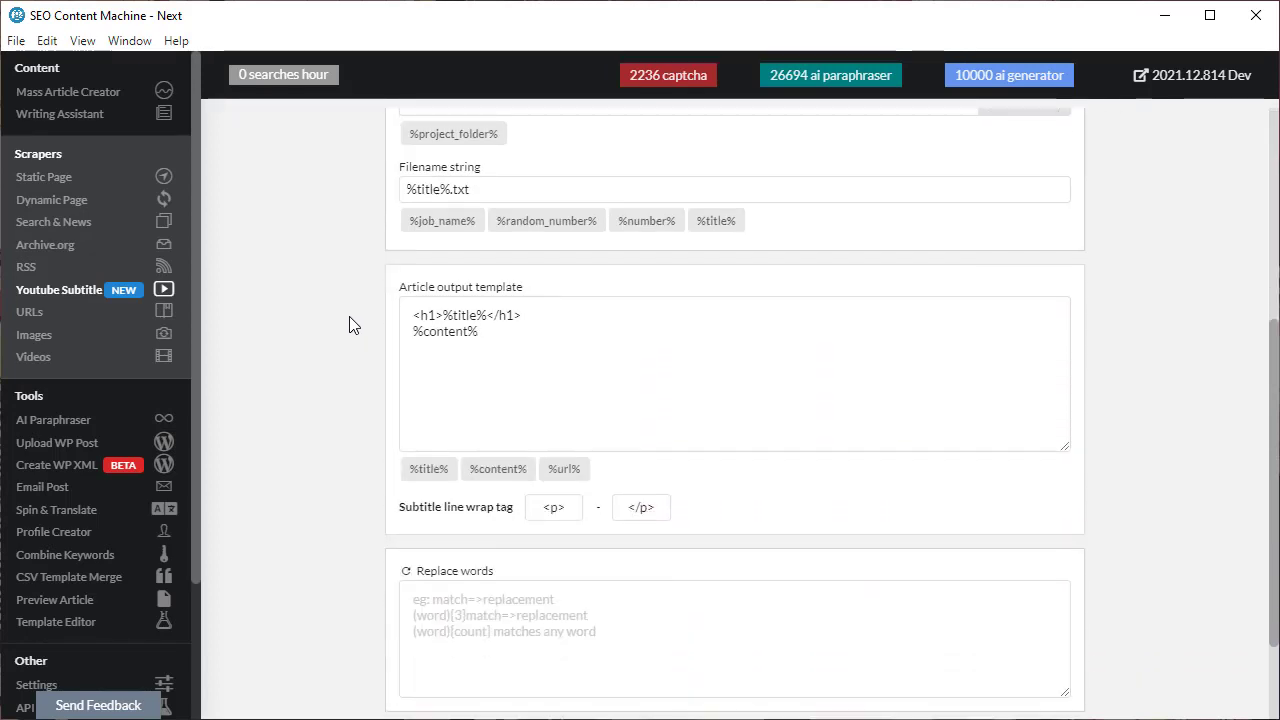
click(558, 330)
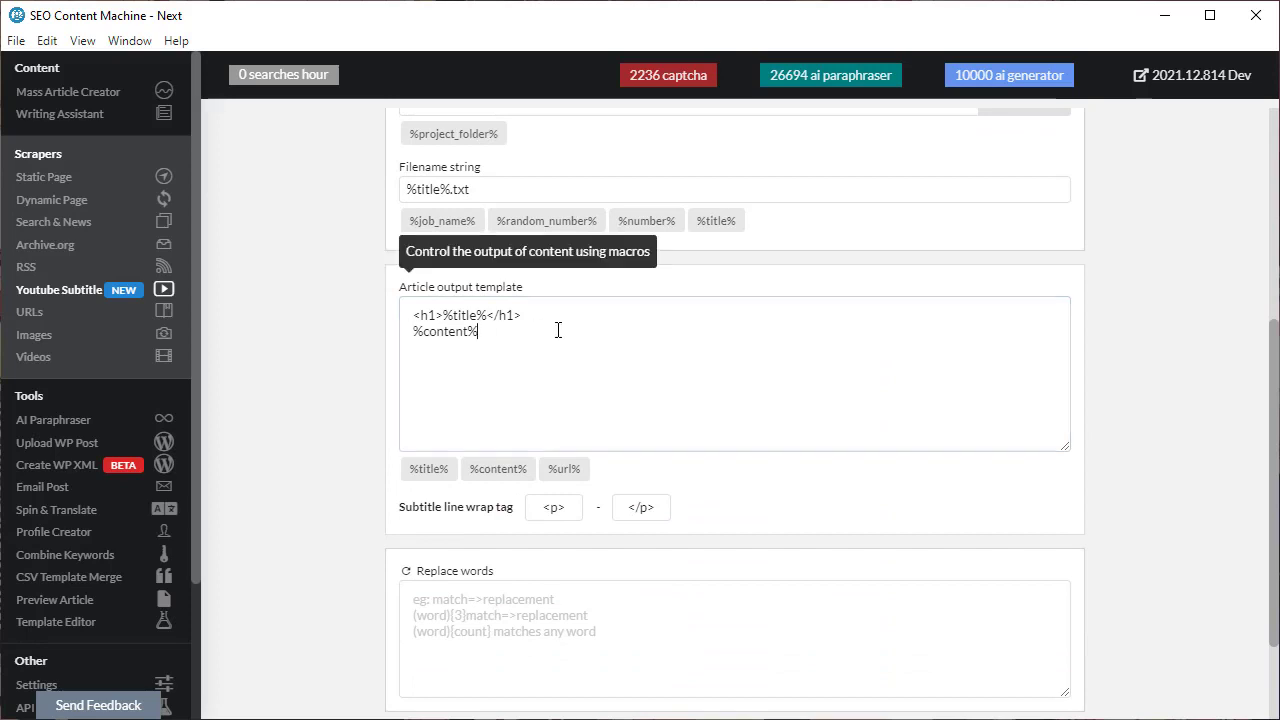
drag(558, 330, 371, 314)
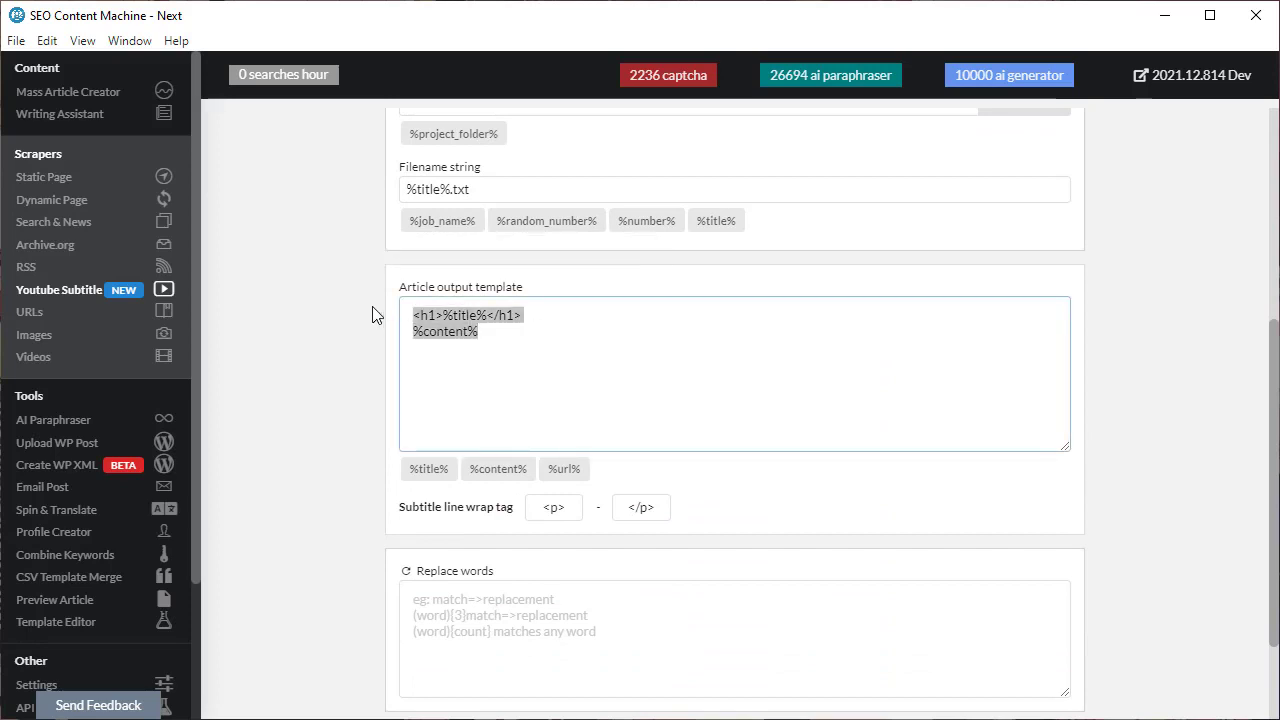
click(447, 315)
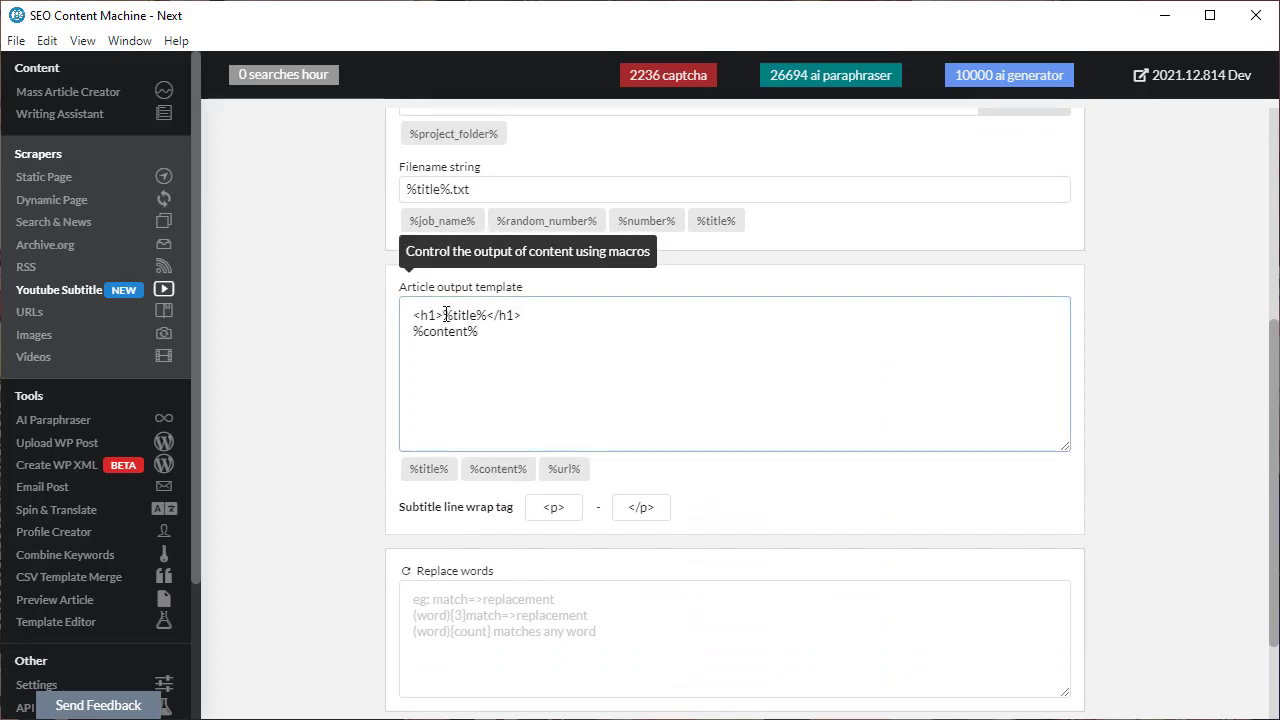
click(551, 507)
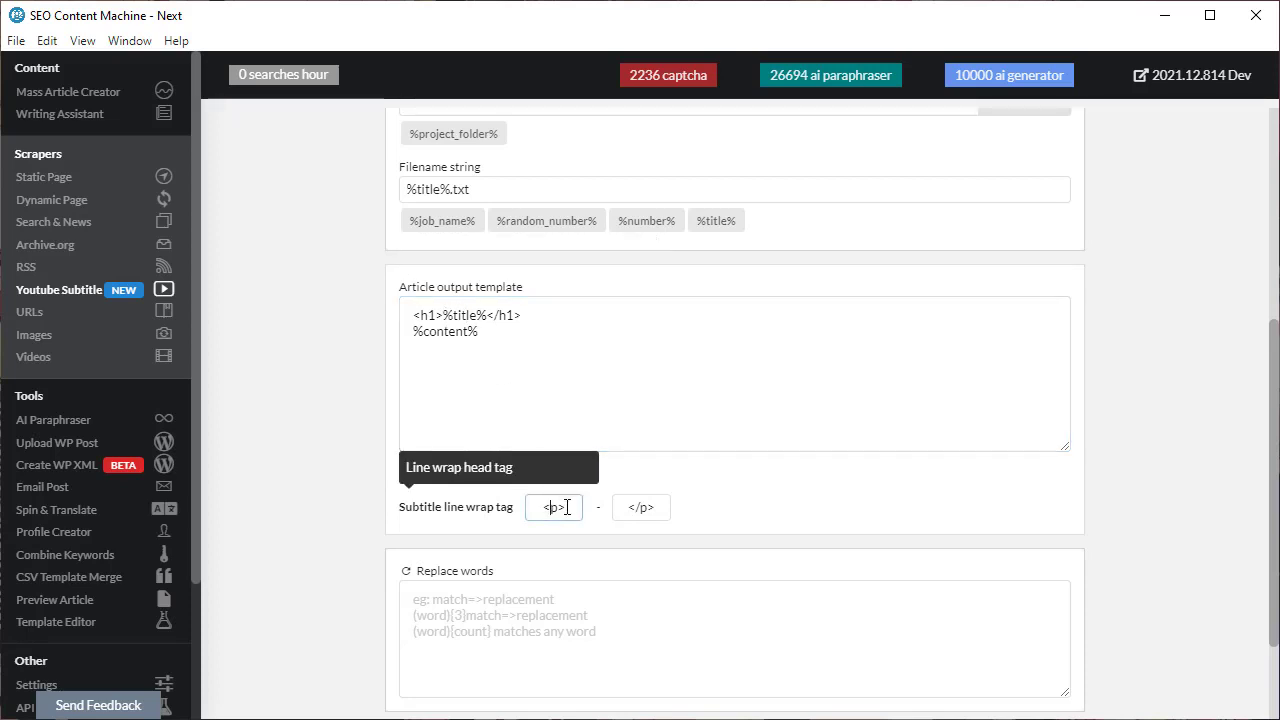
scroll(304, 495, down, 3)
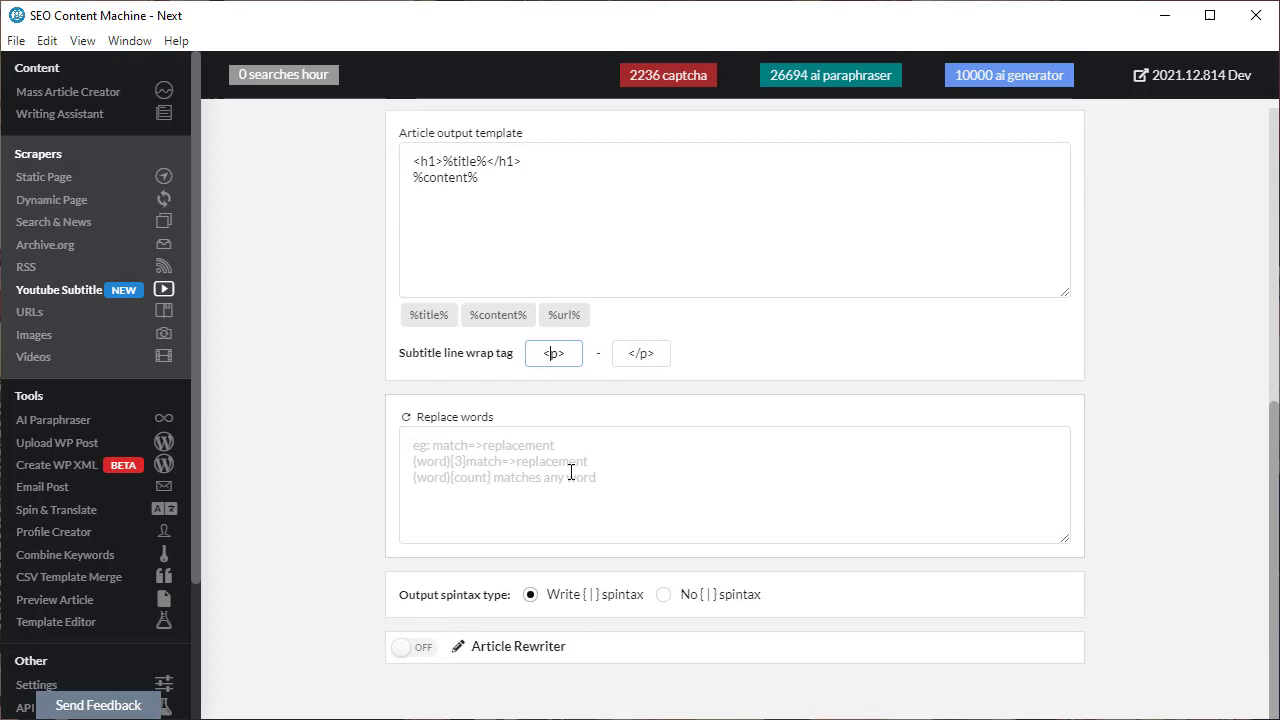
click(442, 440)
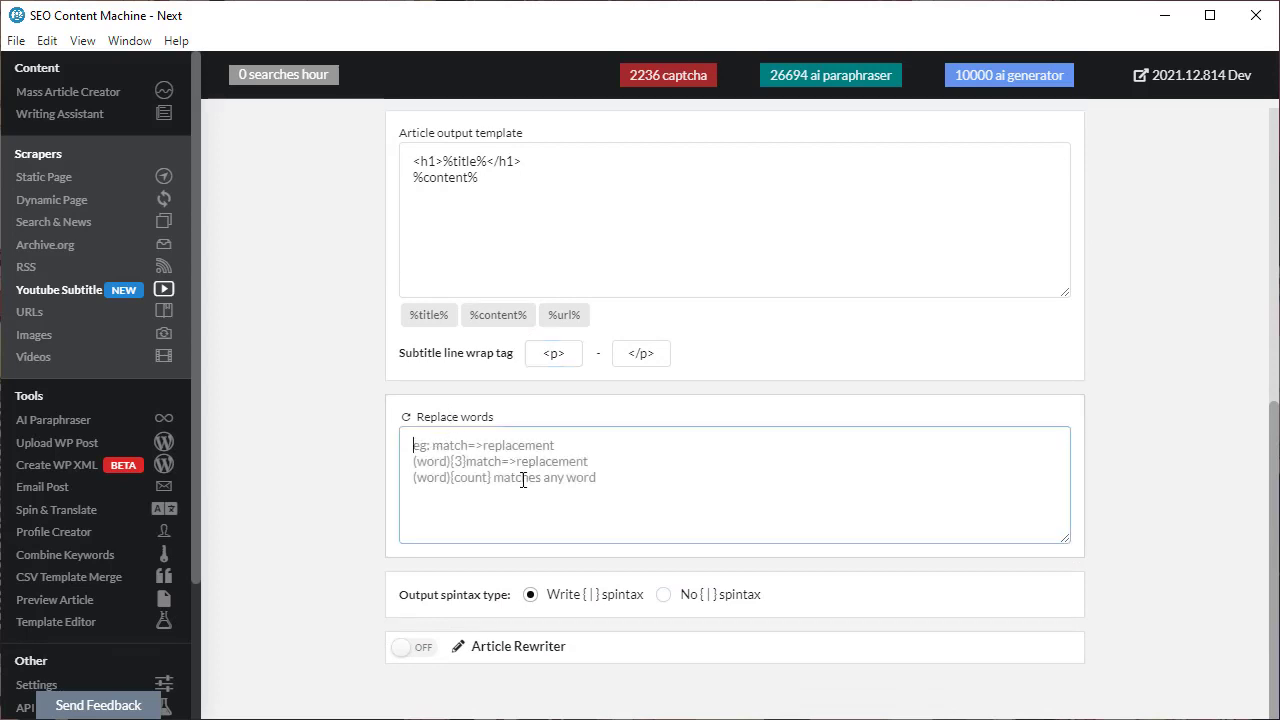
Enable the Article Rewriter to view its options, and switch it back off
click(405, 650)
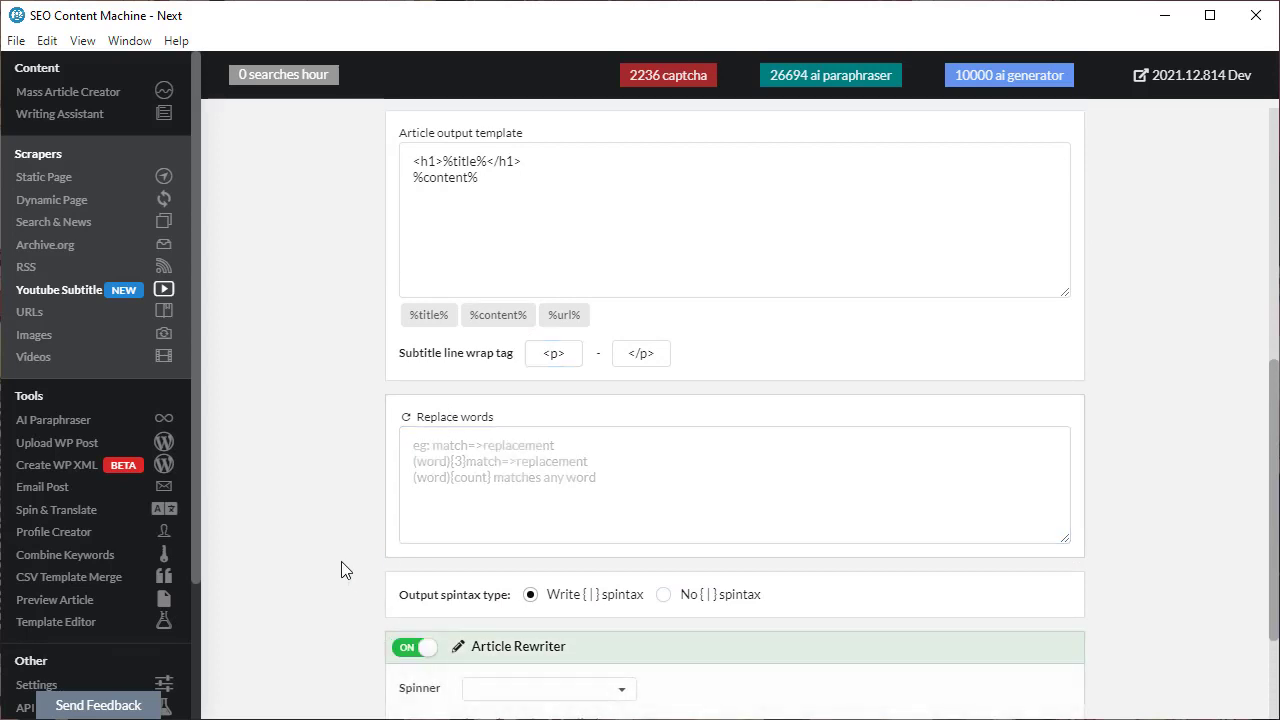
scroll(343, 568, down, 4)
click(418, 448)
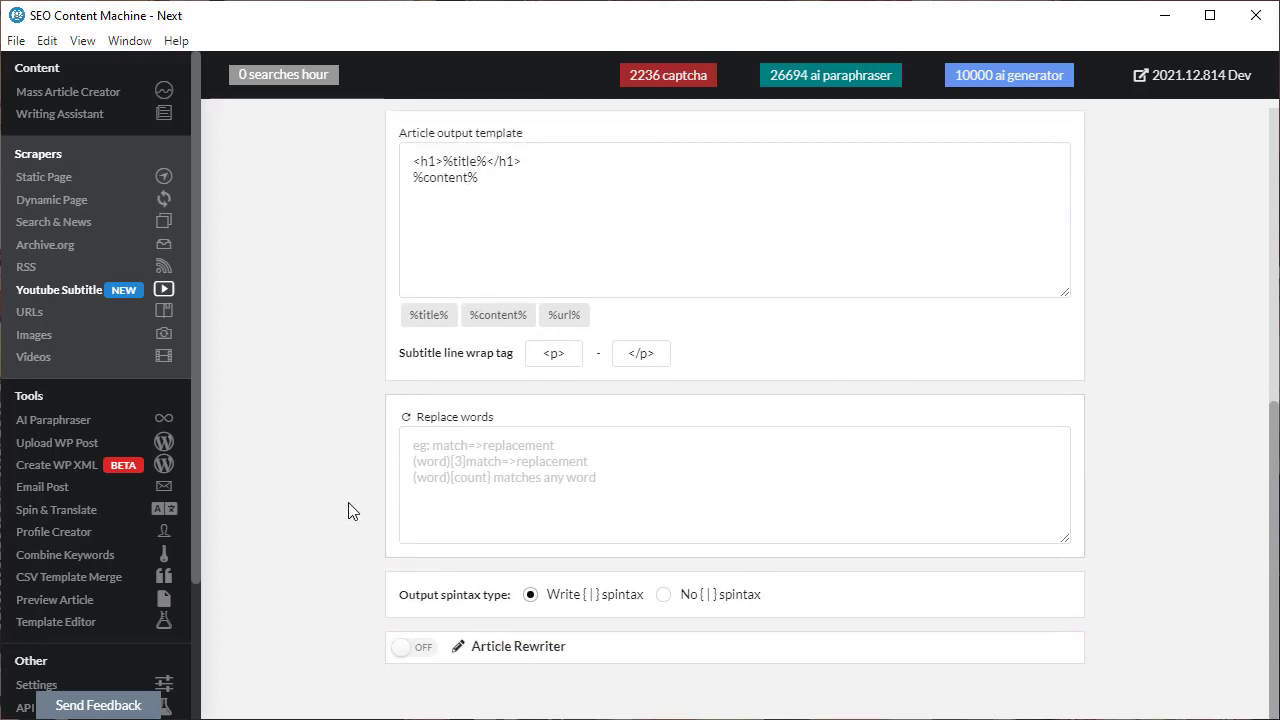
scroll(351, 510, up, 6)
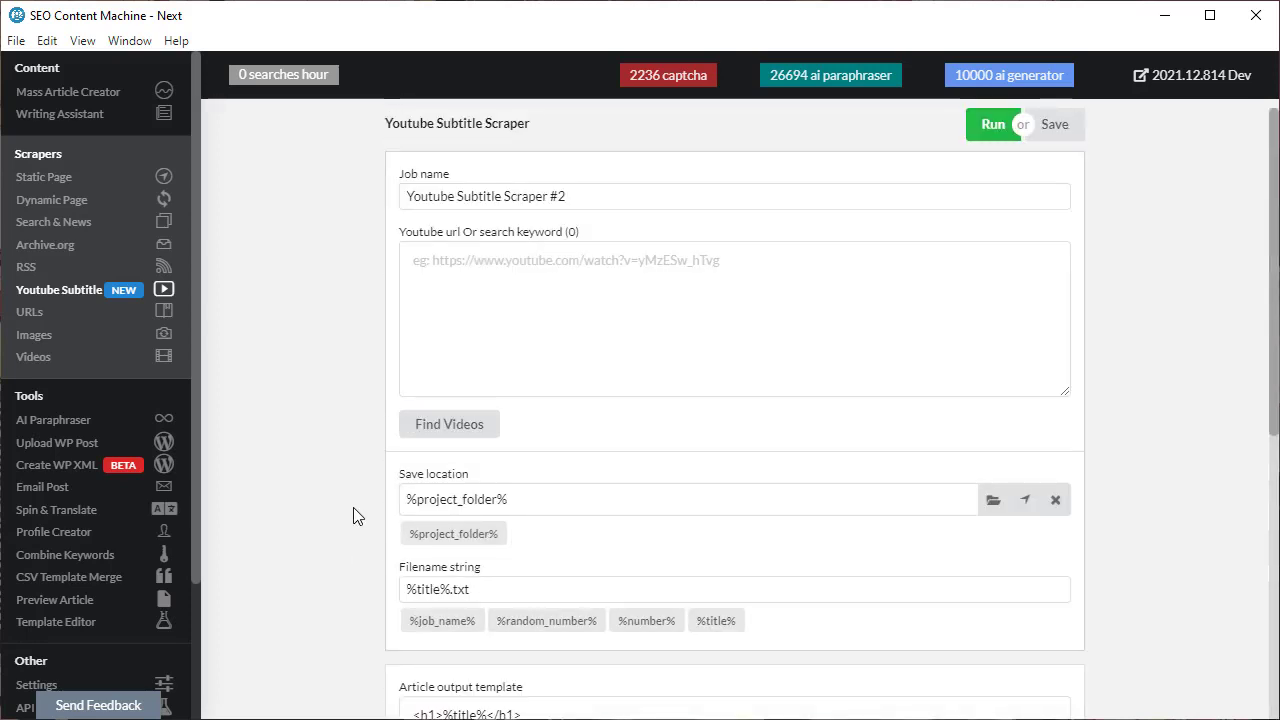
Check the Image Scraper's source options, and search the Video Scraper for "red alert"
click(84, 336)
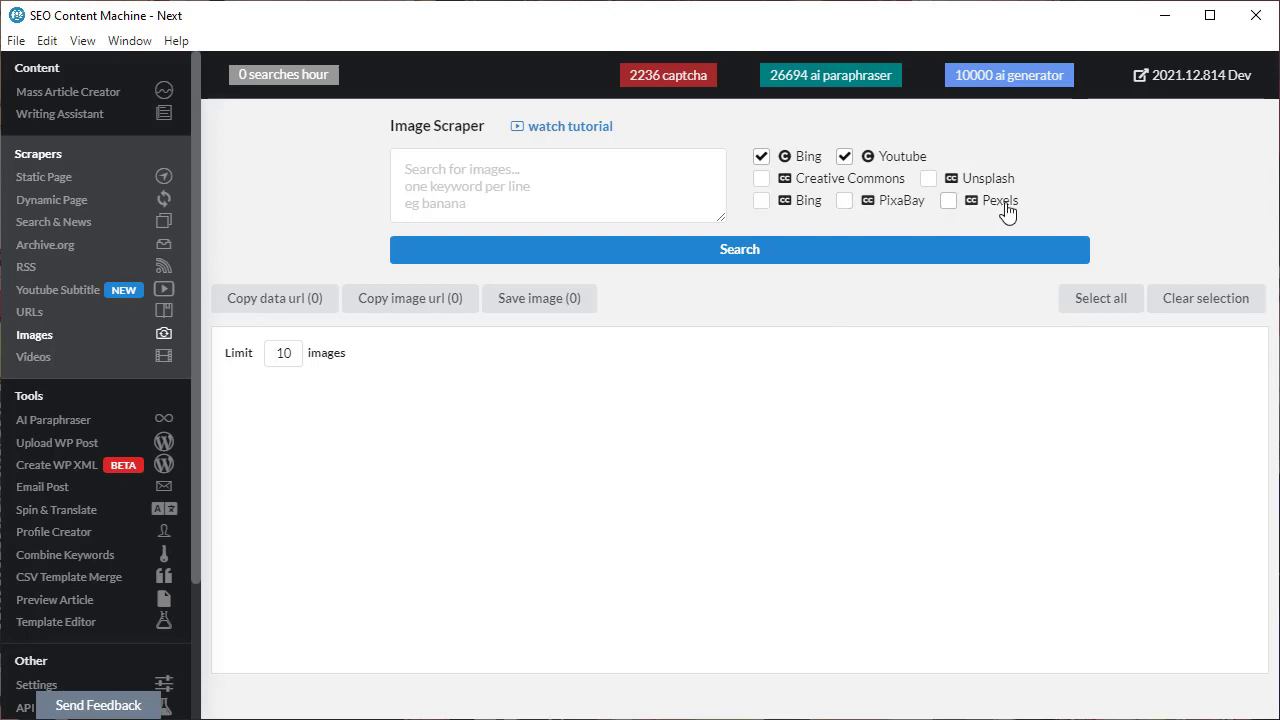
click(115, 358)
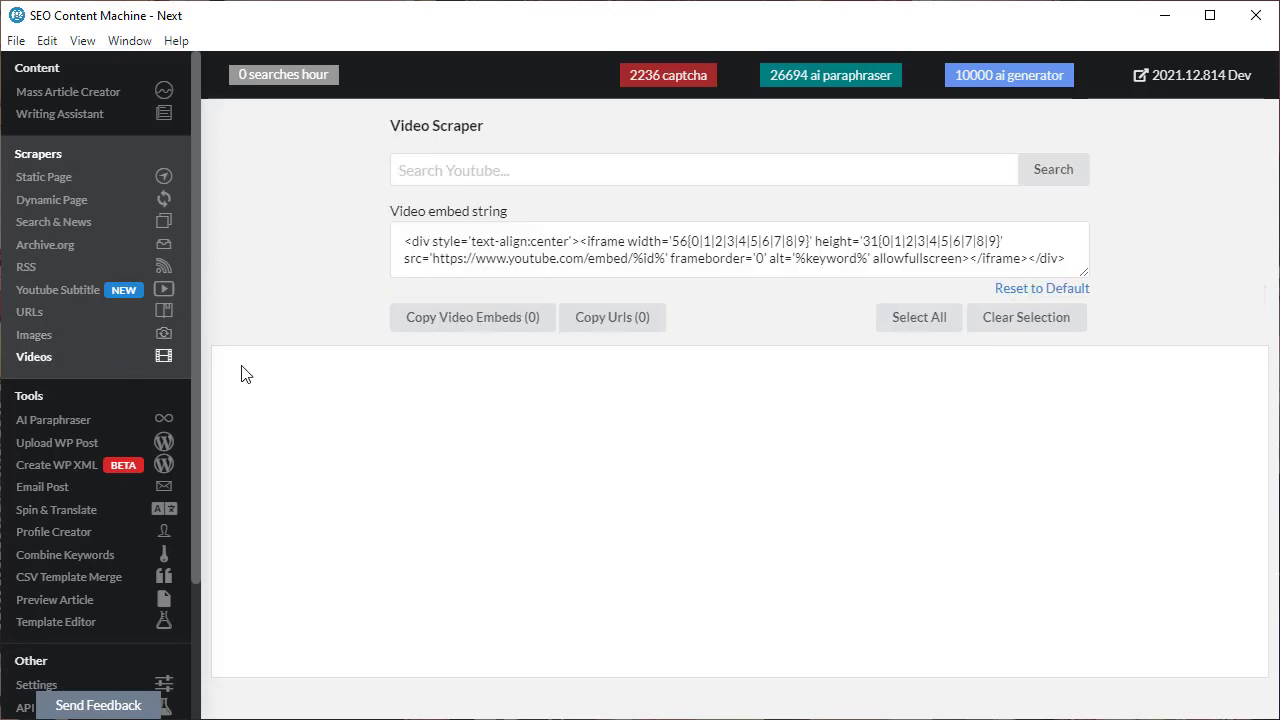
click(500, 172)
text(t)
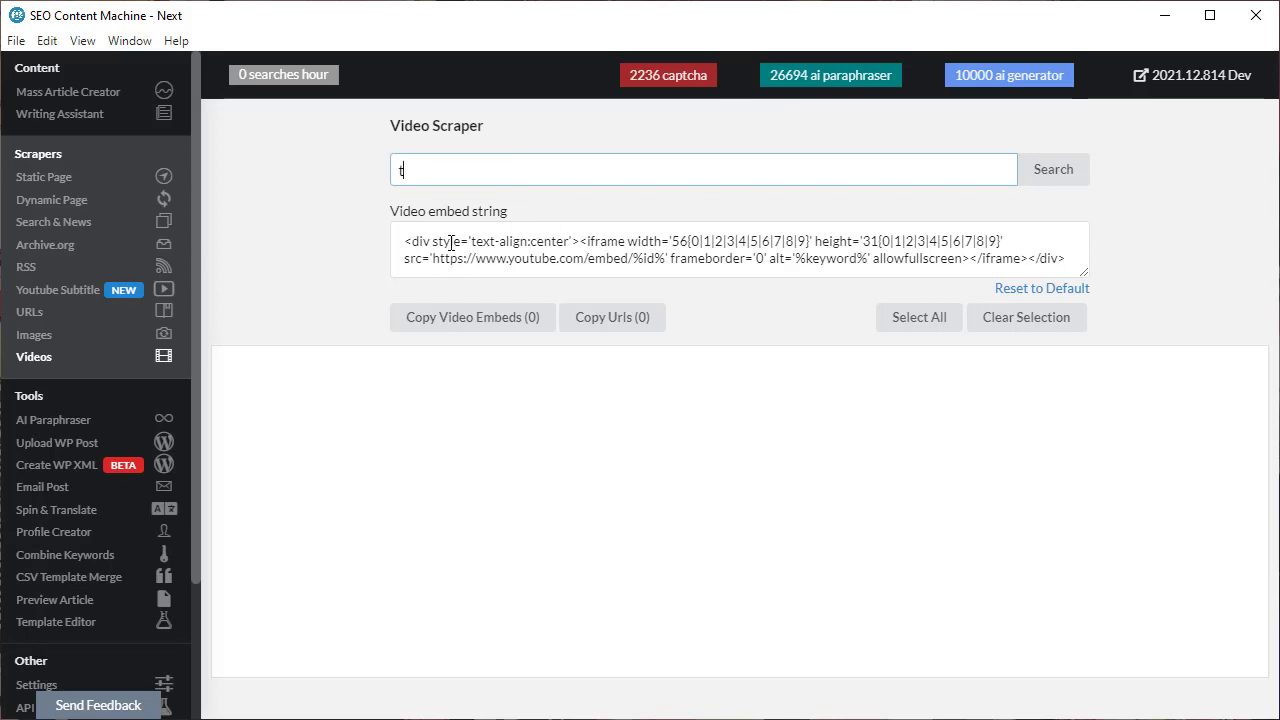
text(ed alert)
key(Return)
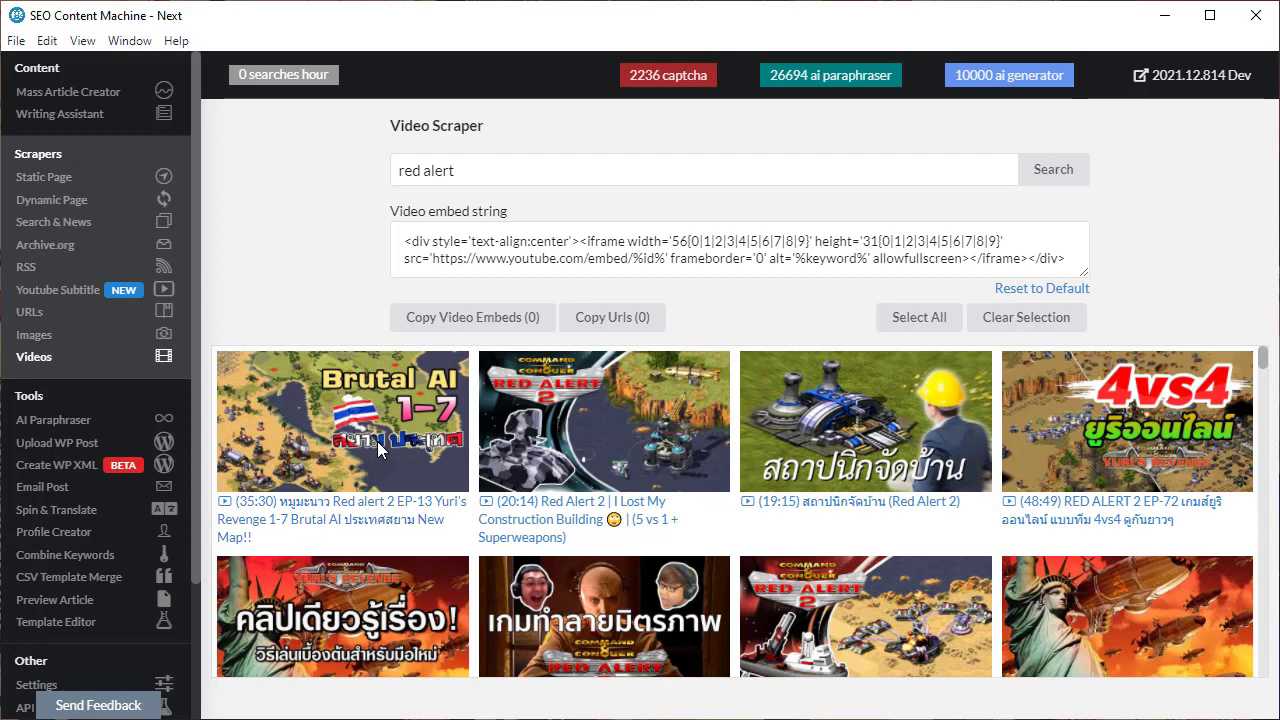
Select the 10-hour Soviet March video, both Red Alert 3 Theme - Soviet March videos and the Red Alert 3 review in the results
scroll(380, 450, down, 4)
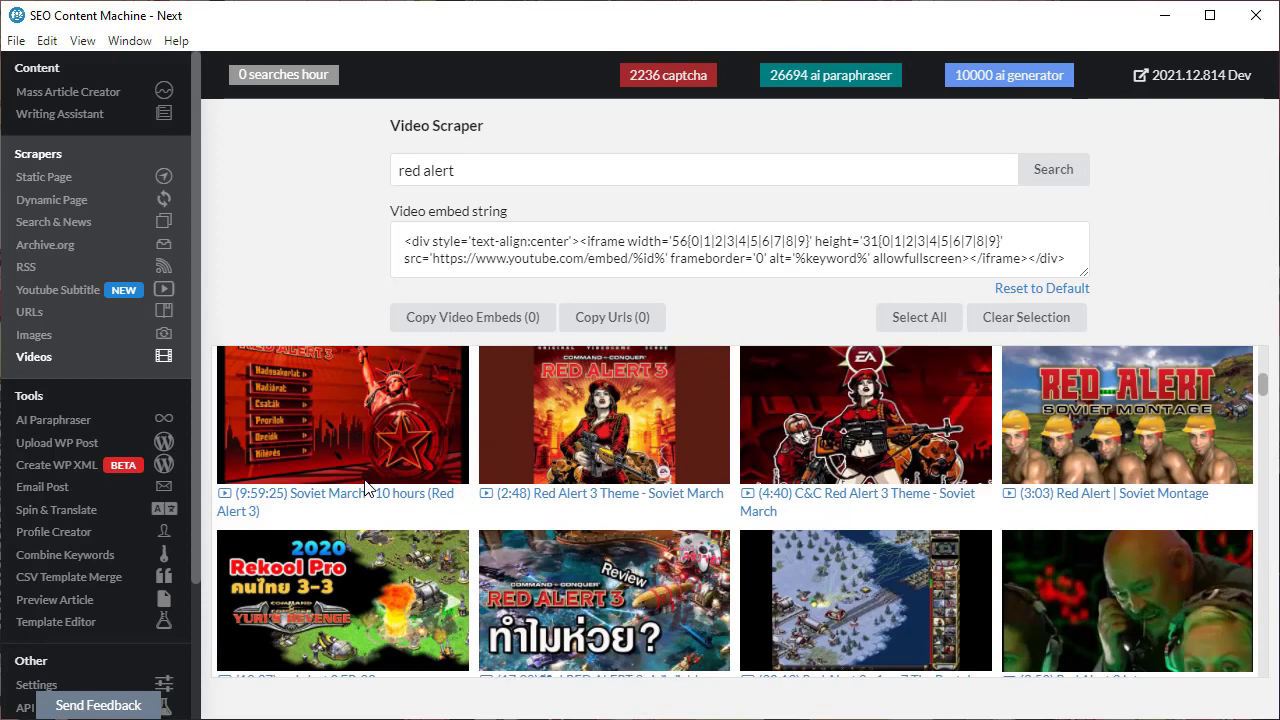
click(386, 418)
click(582, 422)
click(614, 599)
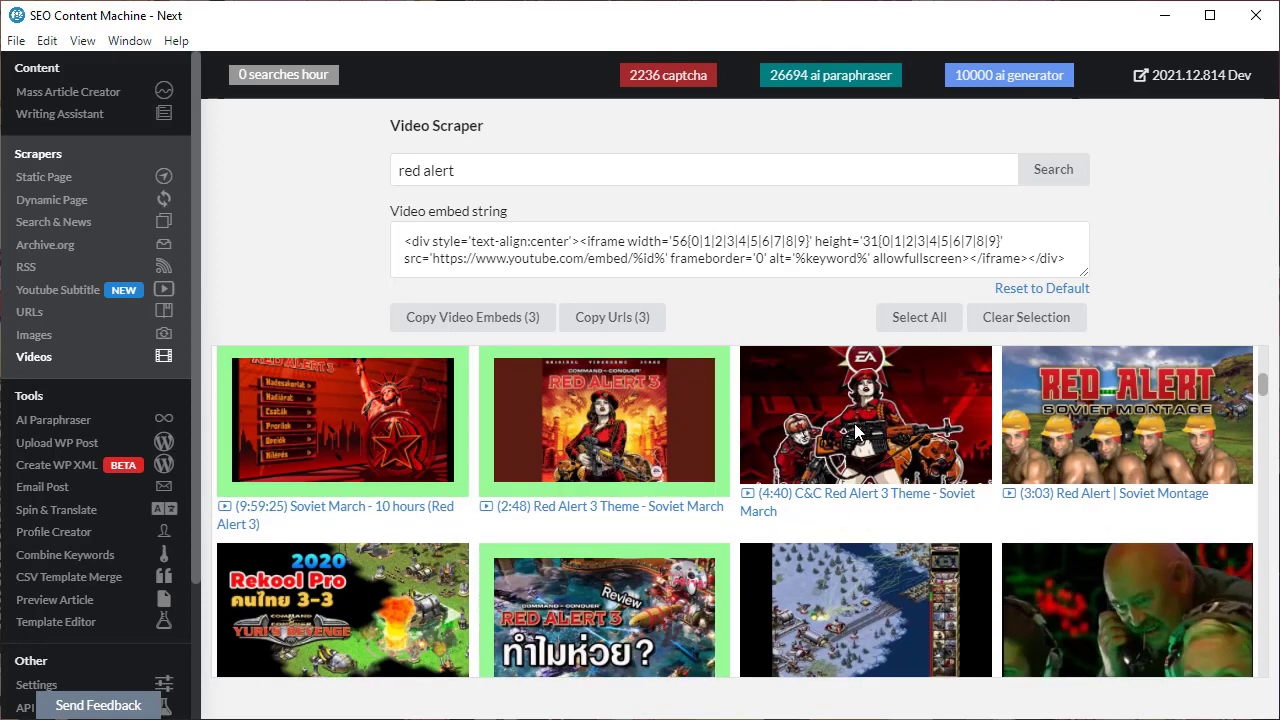
click(858, 435)
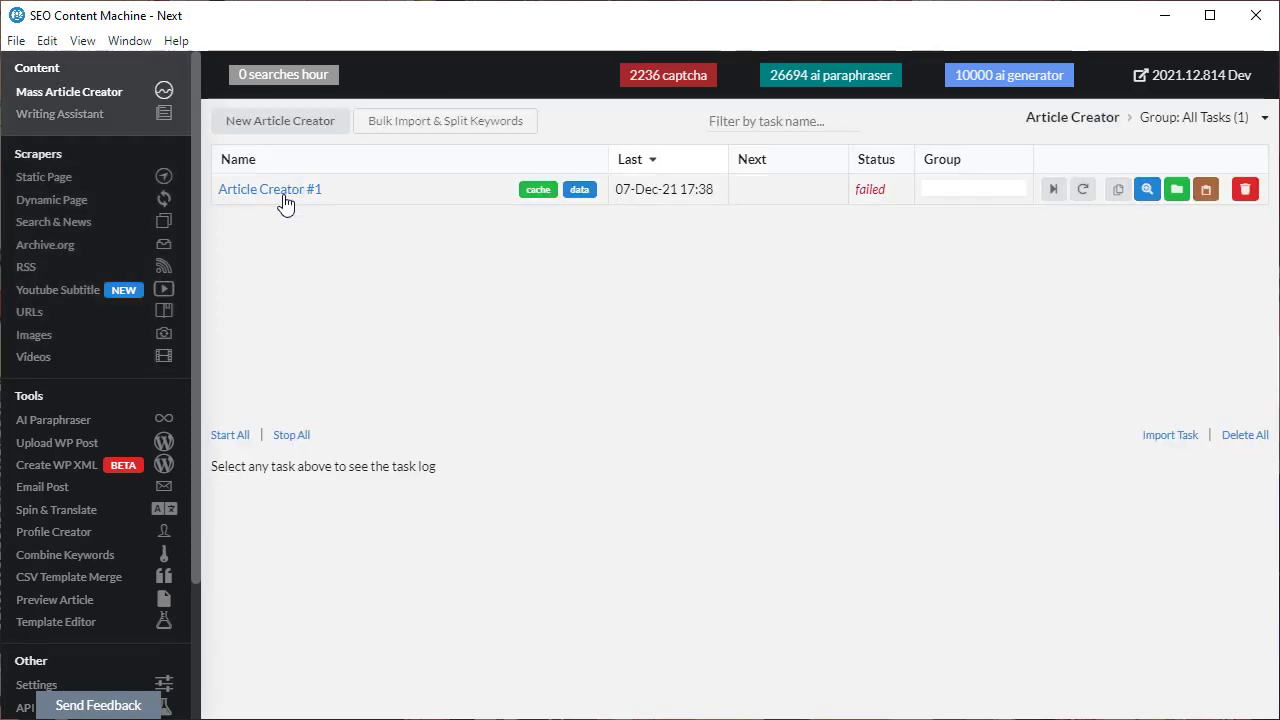
View the settings of the Article Creator #1 task, and open the slimmestar 1 task in the Writing Assistant
click(282, 200)
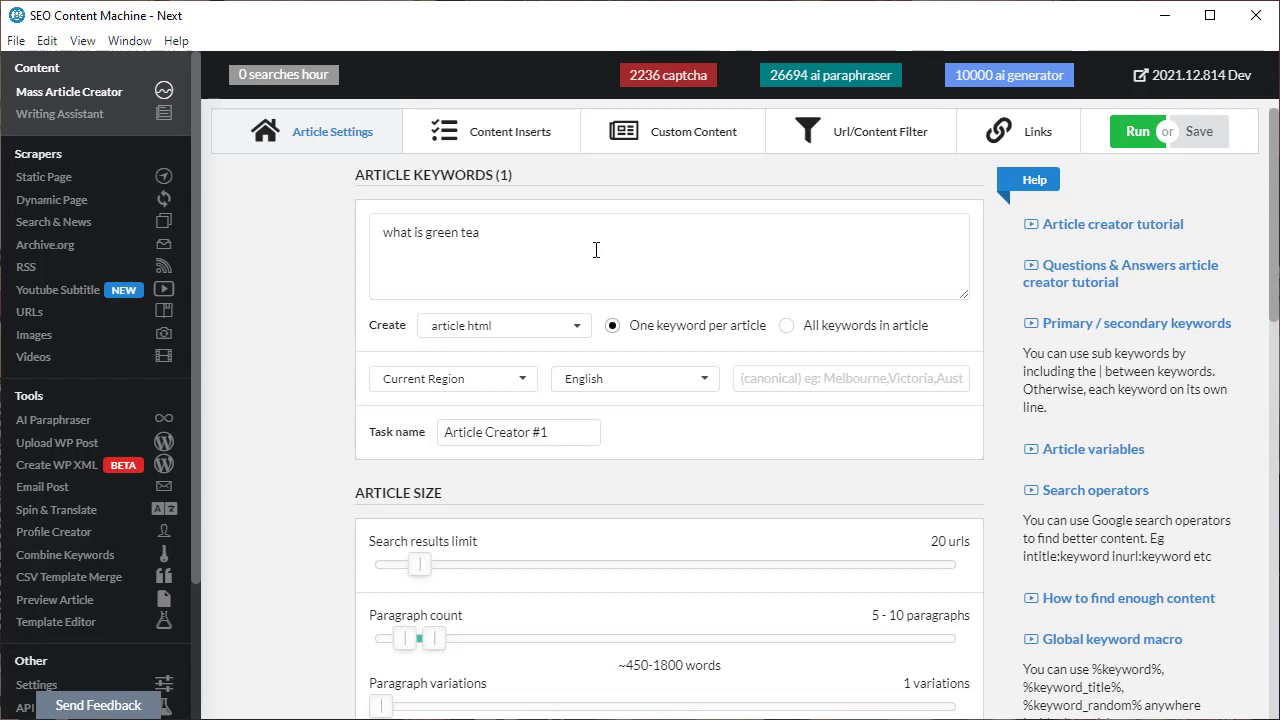
click(62, 116)
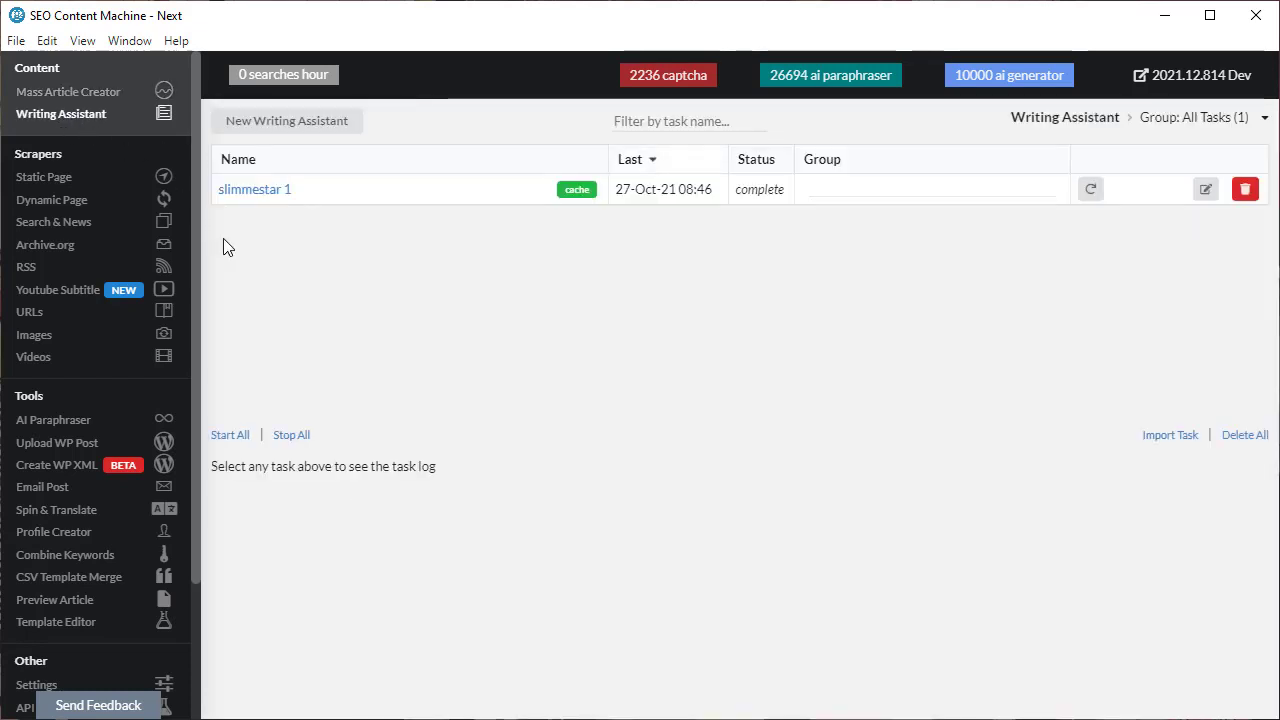
click(271, 194)
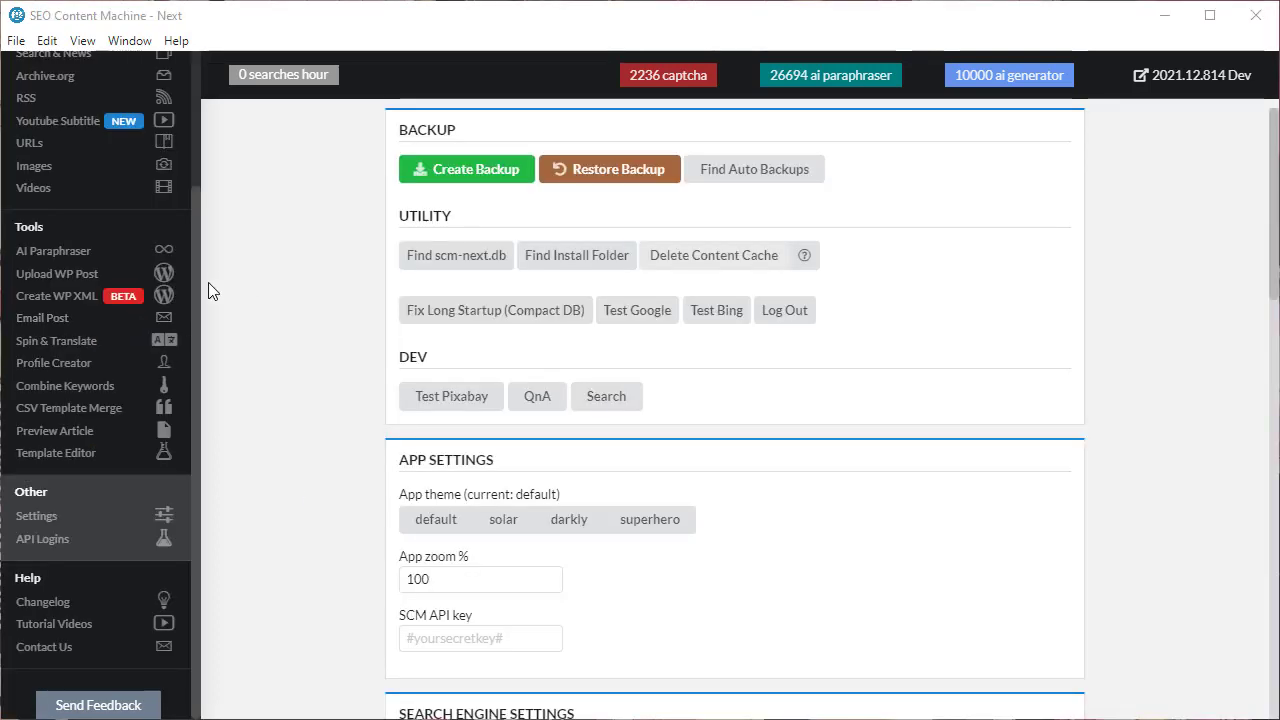
Look over the Wordpress Post Uploader, the Post Emailer and the Create WP XML tool
click(166, 278)
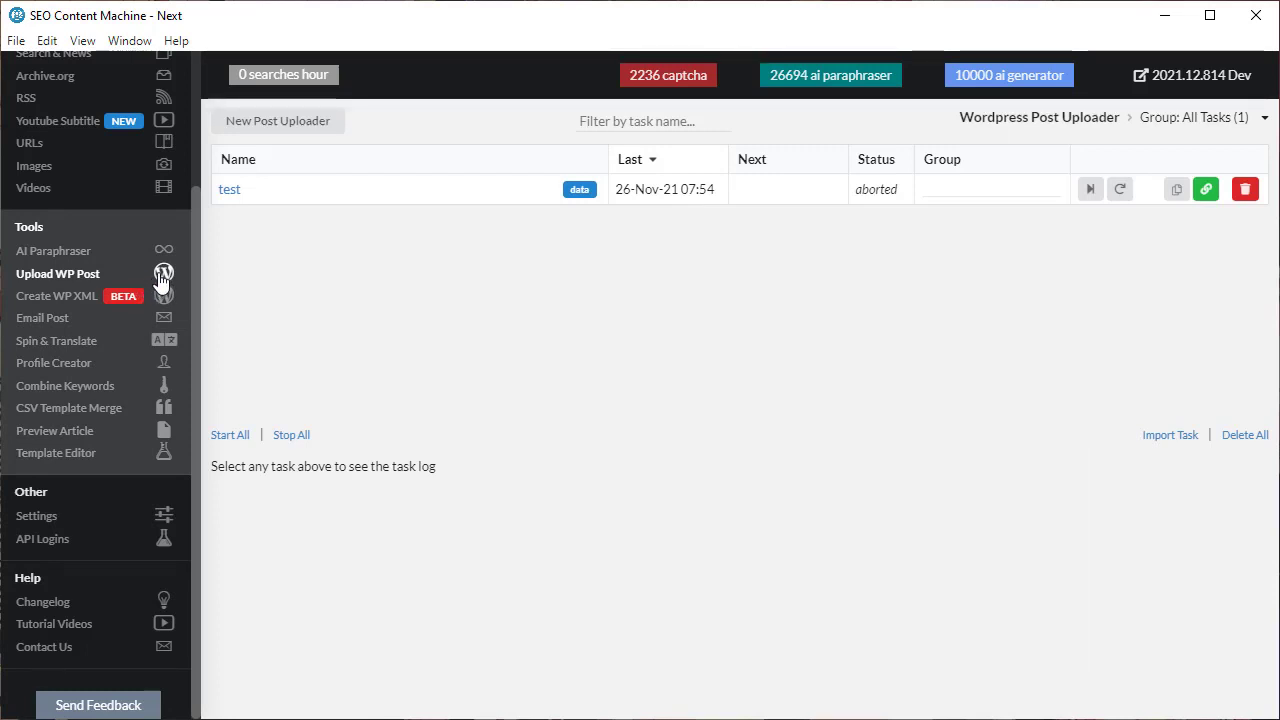
click(86, 322)
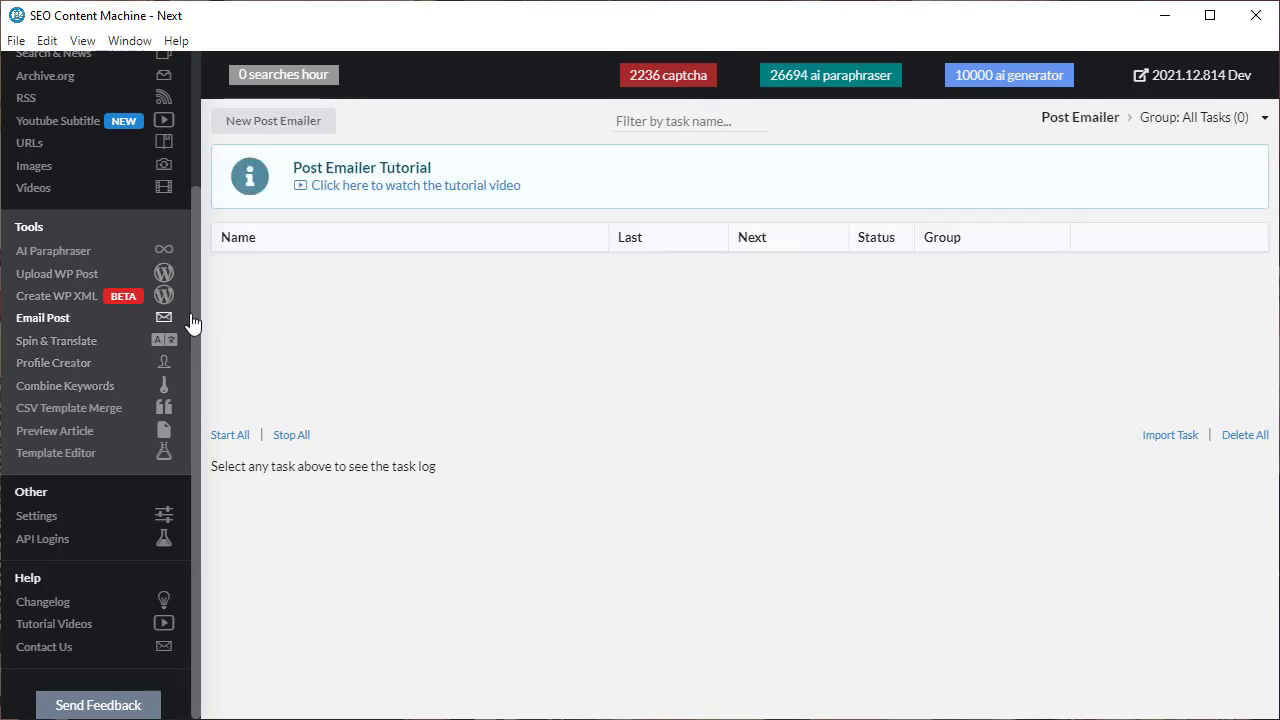
click(164, 298)
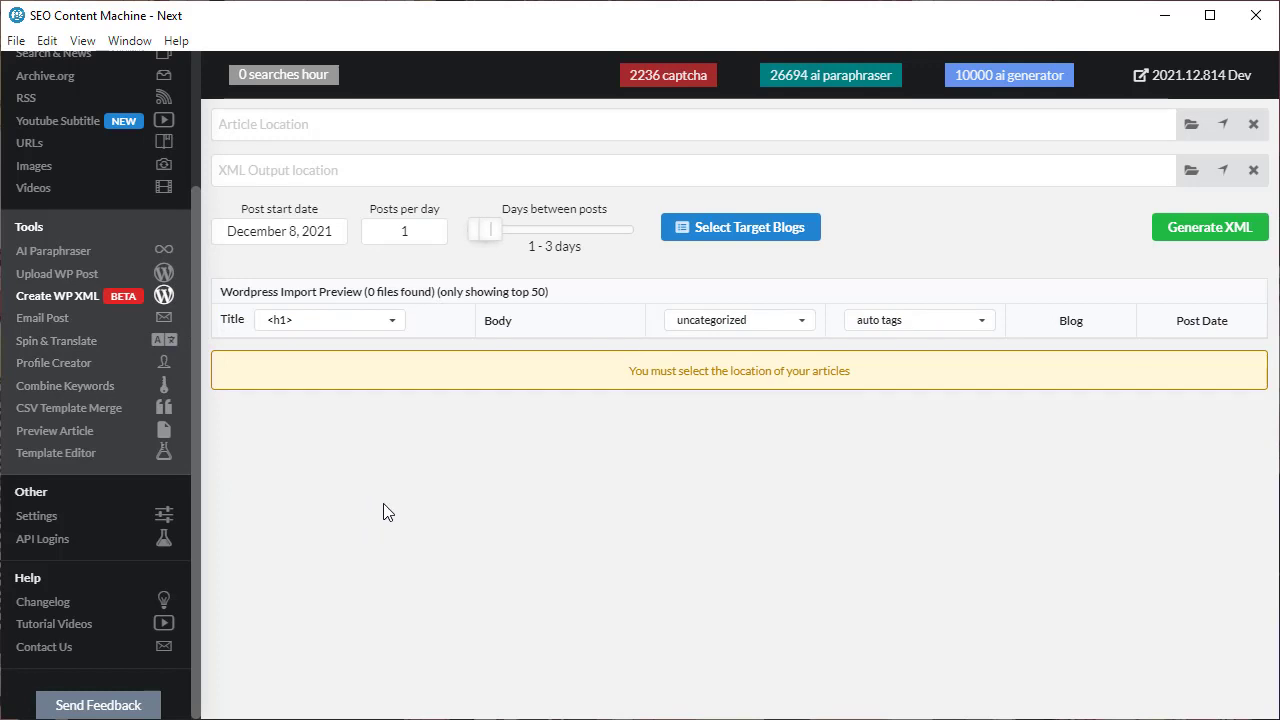
Set the range of days between posts to 5 - 16 days for the WordPress XML
click(362, 131)
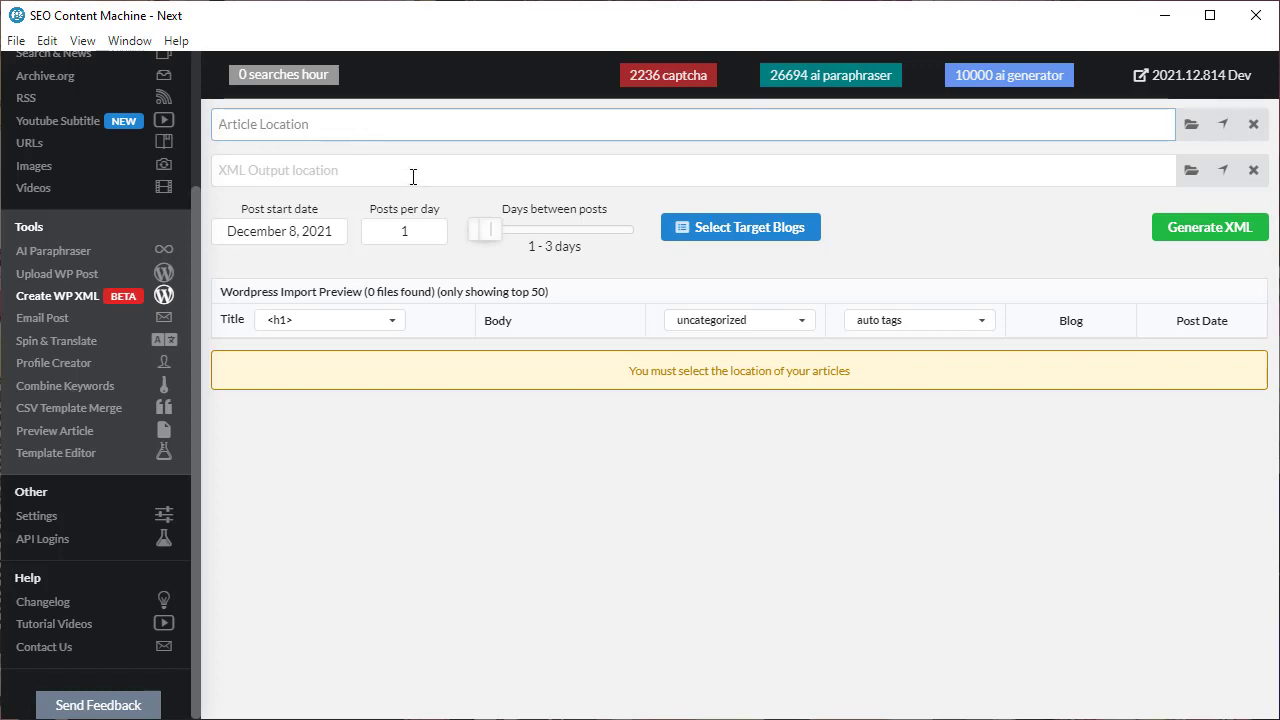
drag(499, 227, 571, 233)
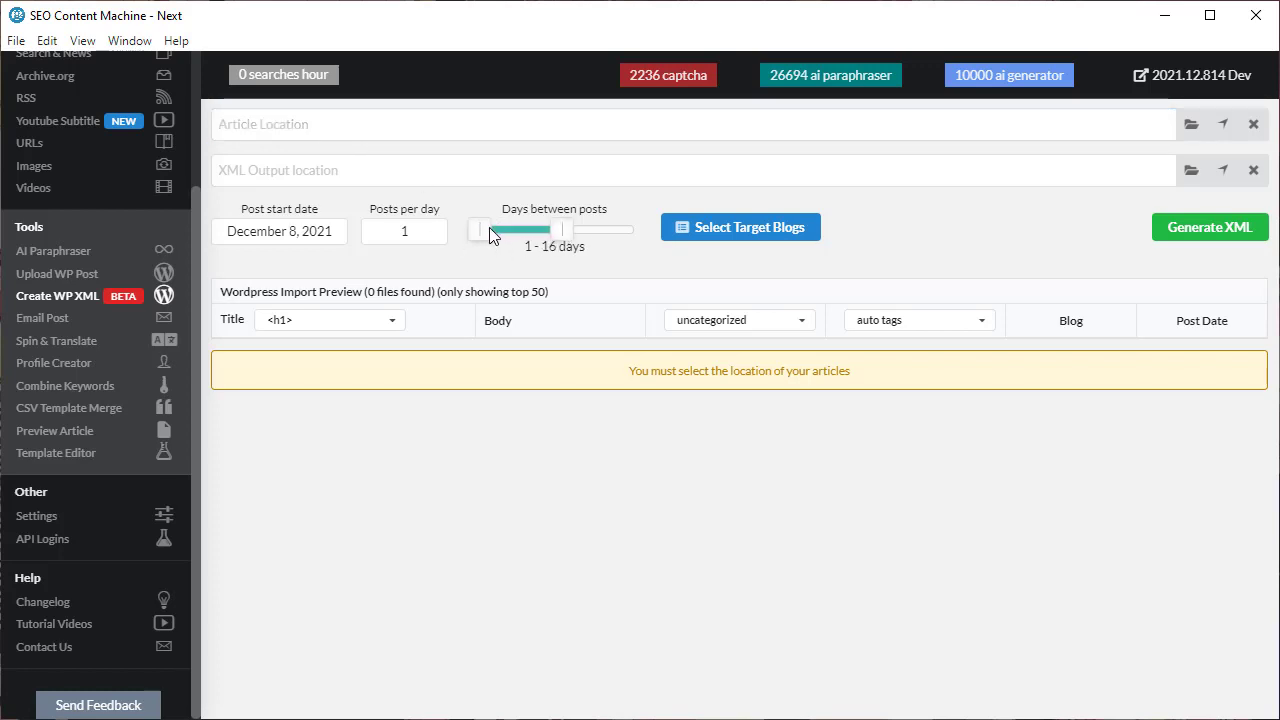
drag(490, 236, 512, 236)
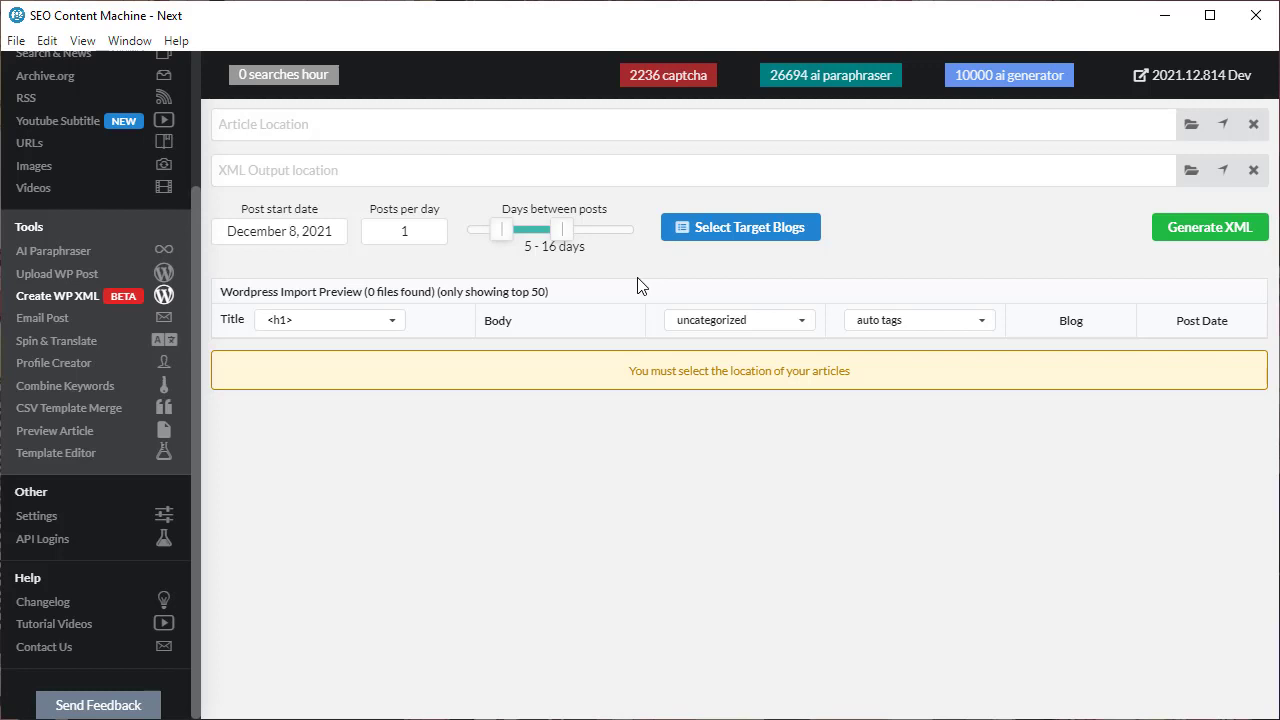
Try the solar app theme in the application settings, and switch the theme to darkly
click(134, 518)
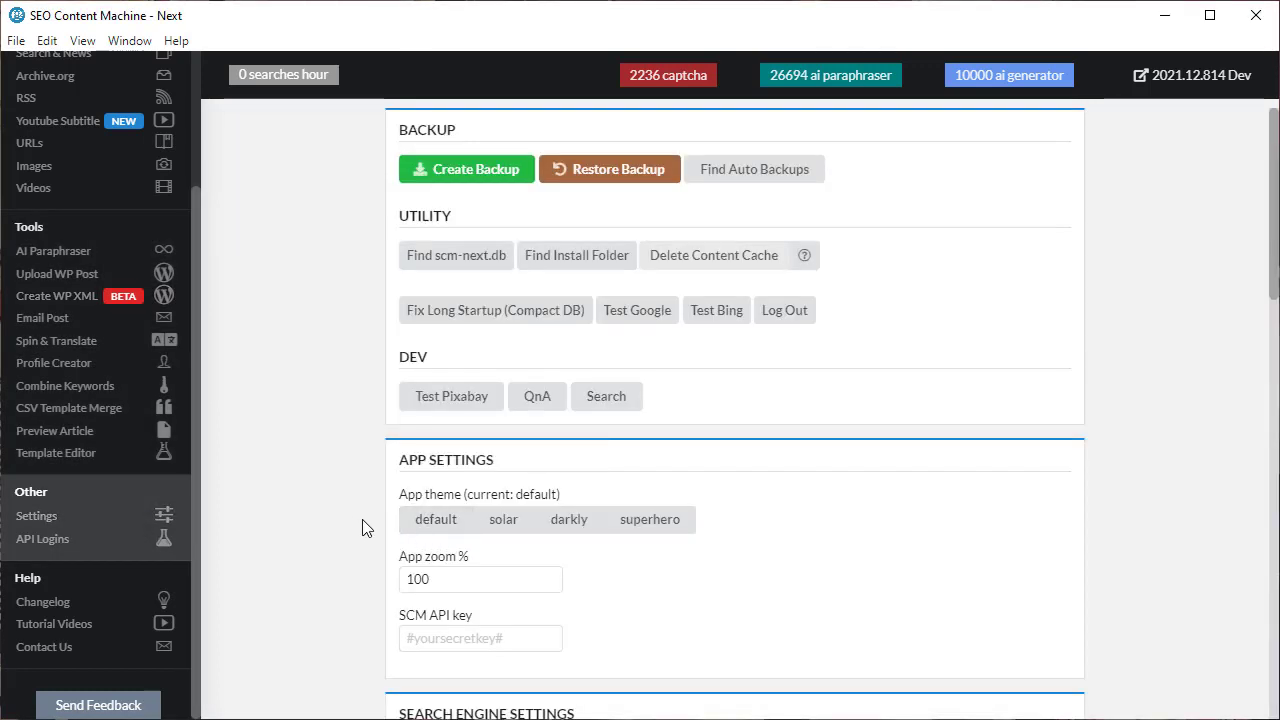
scroll(171, 560, up, 3)
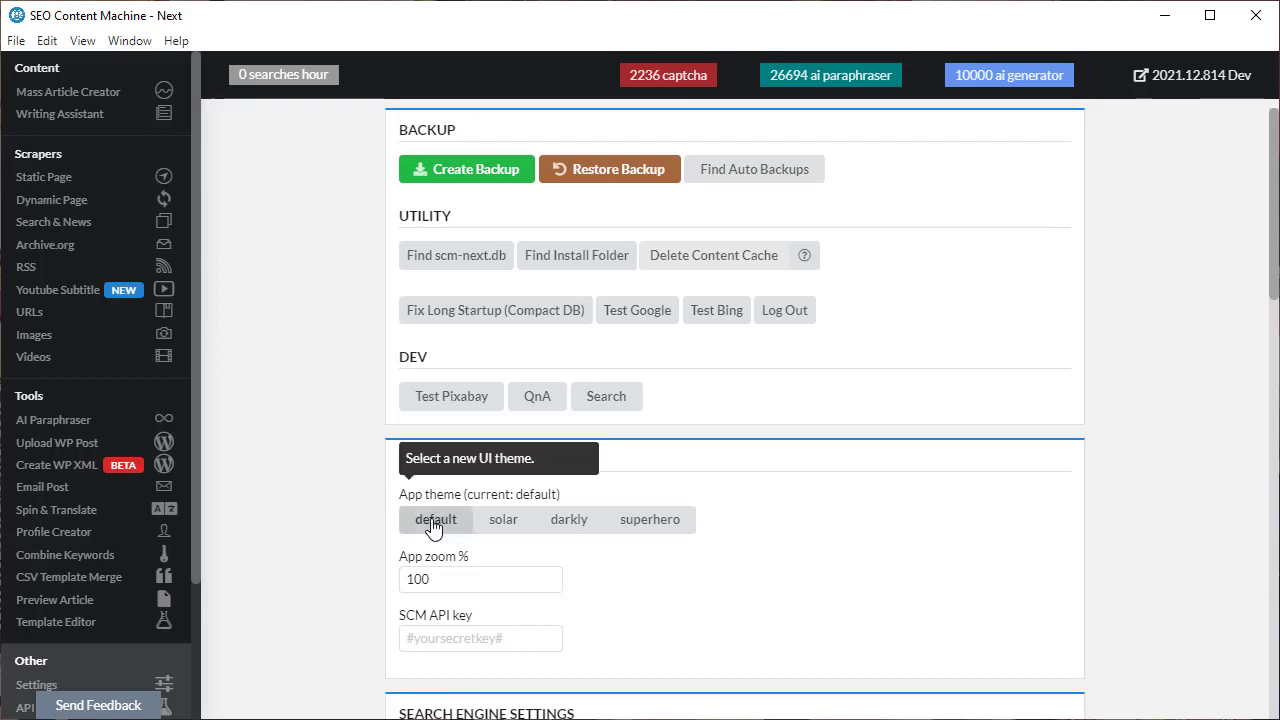
click(514, 530)
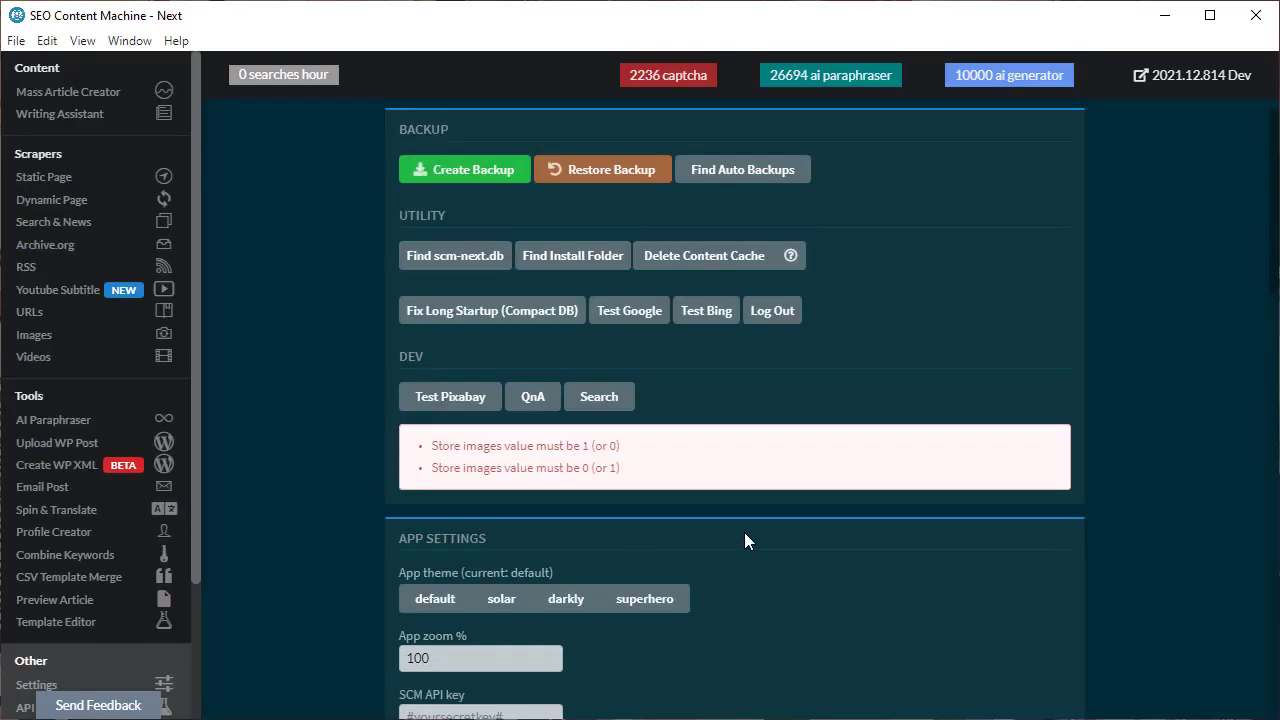
click(565, 598)
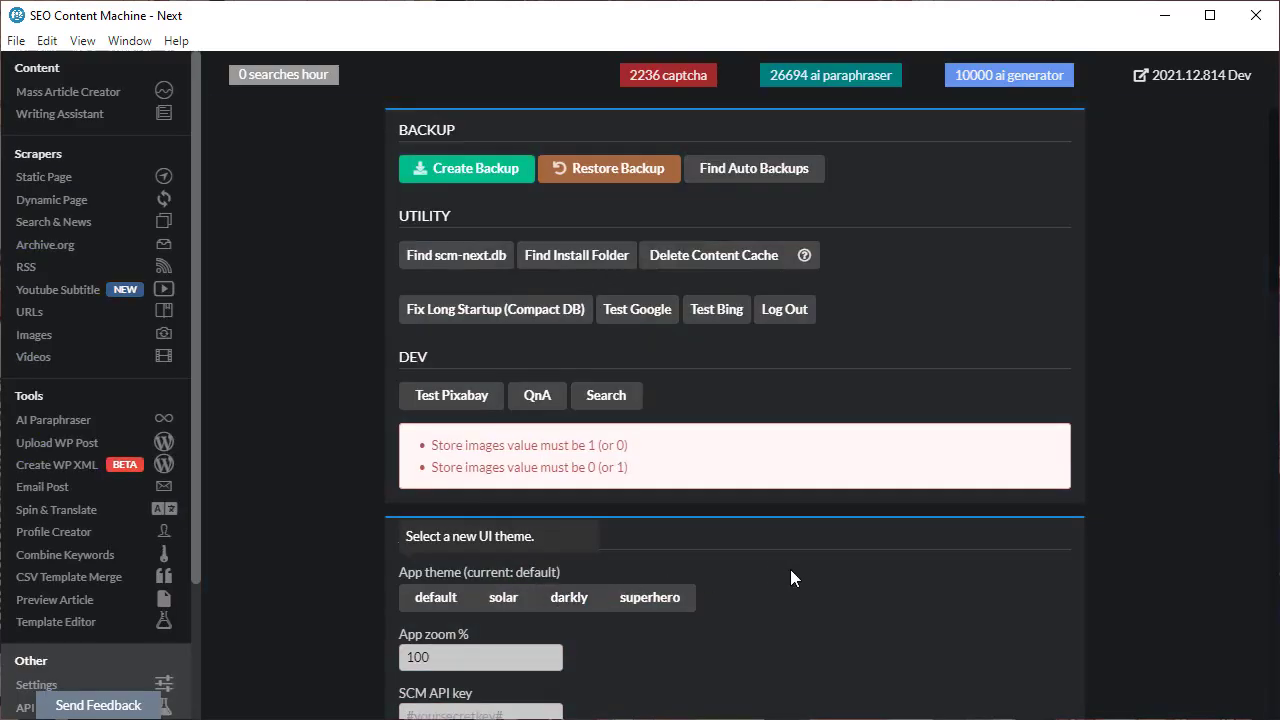
Try the superhero app theme
click(650, 597)
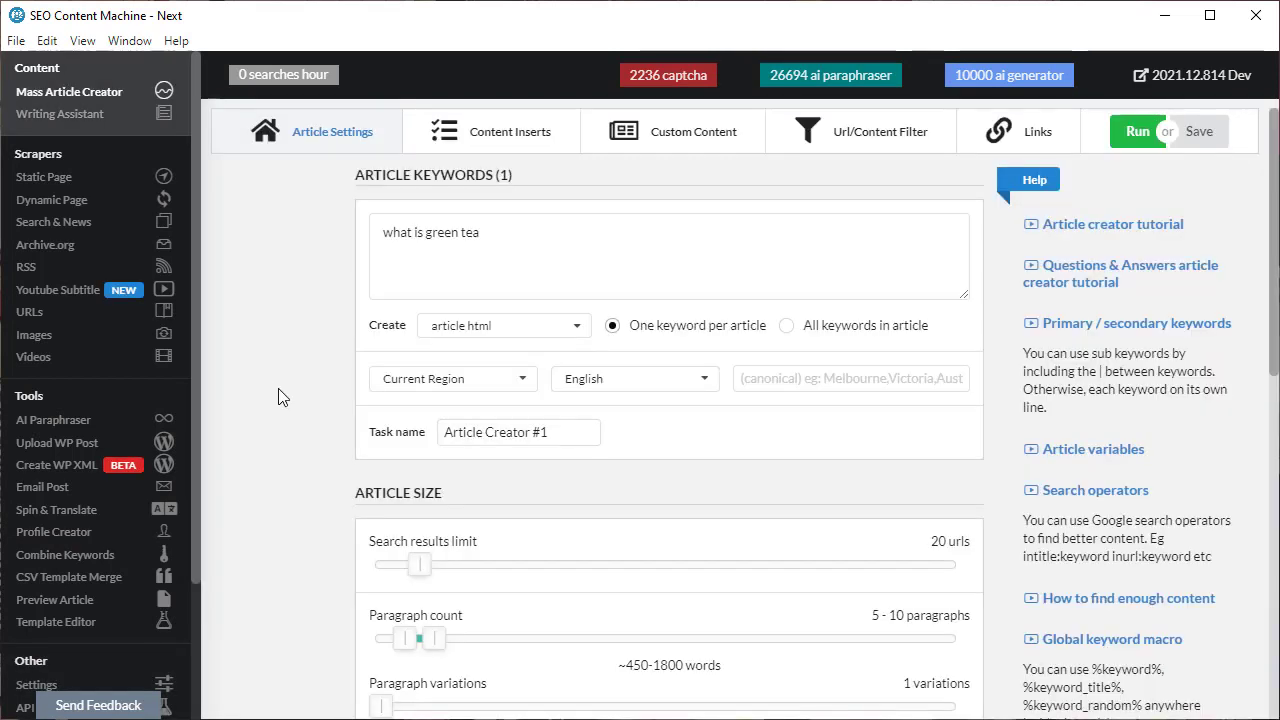
Set the article creator's output type to article csv and the article spintax type to Super spin (All articles in one file)
click(576, 326)
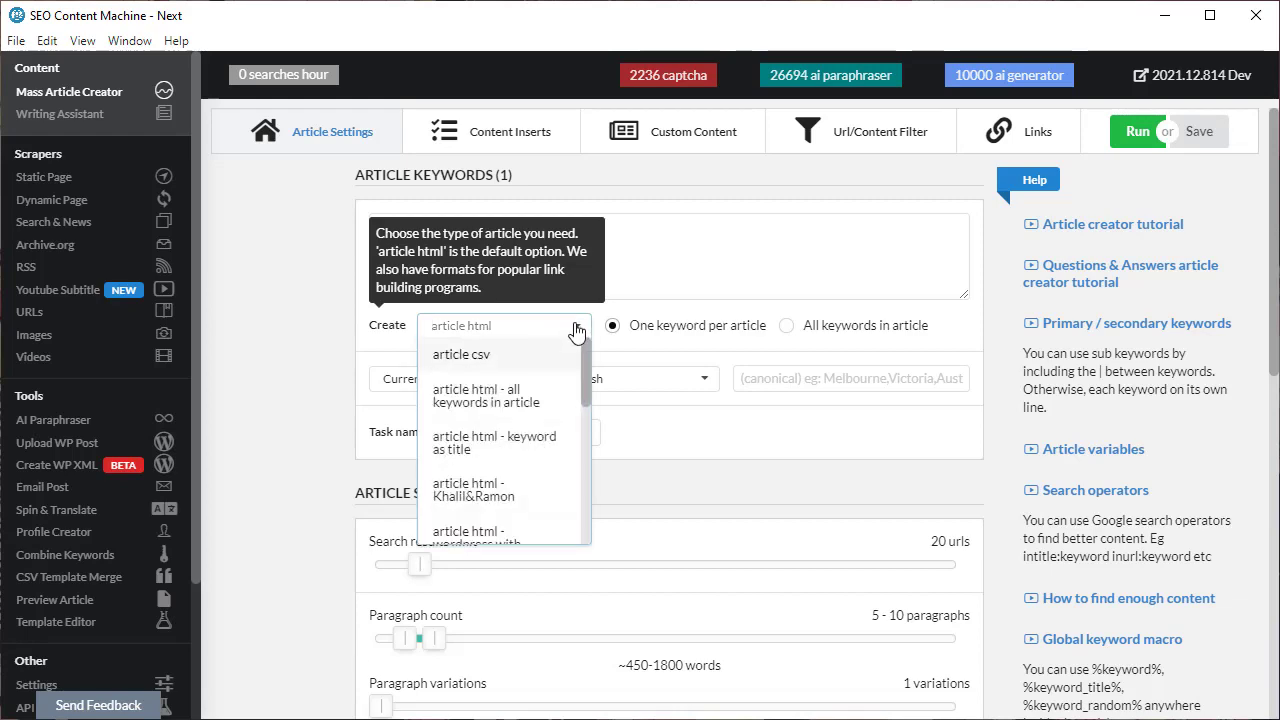
click(465, 356)
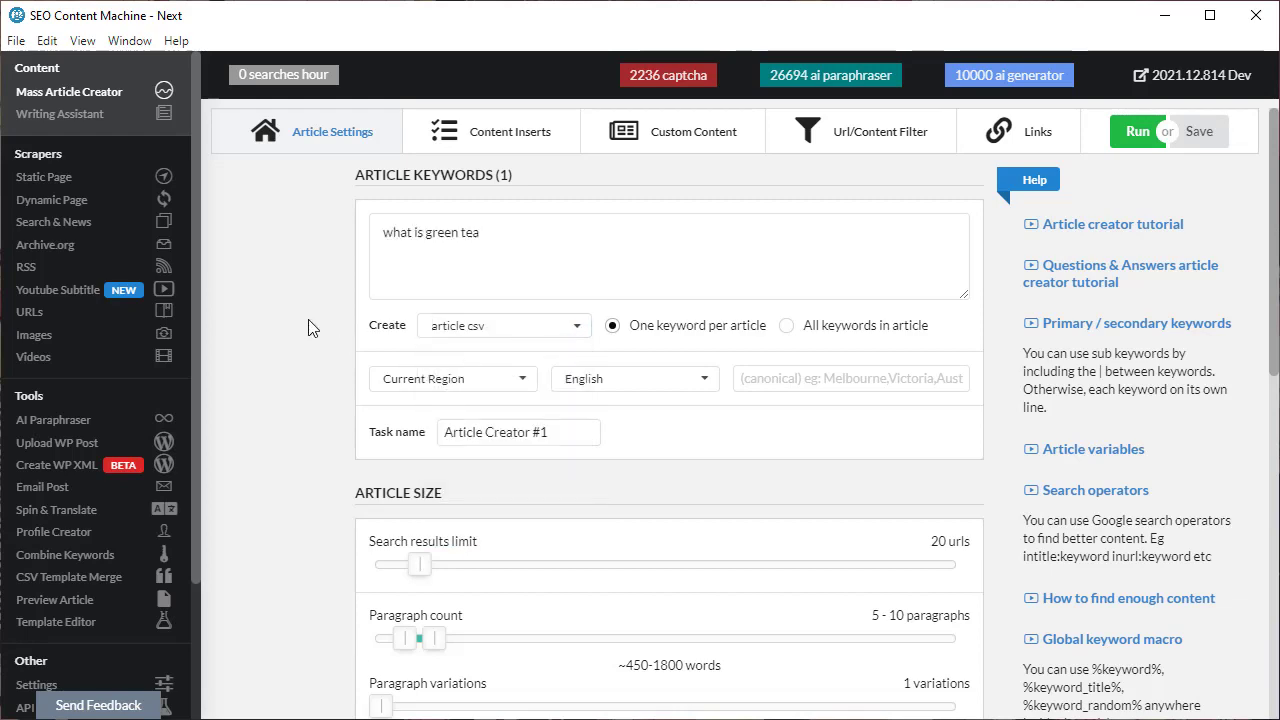
scroll(310, 322, down, 4)
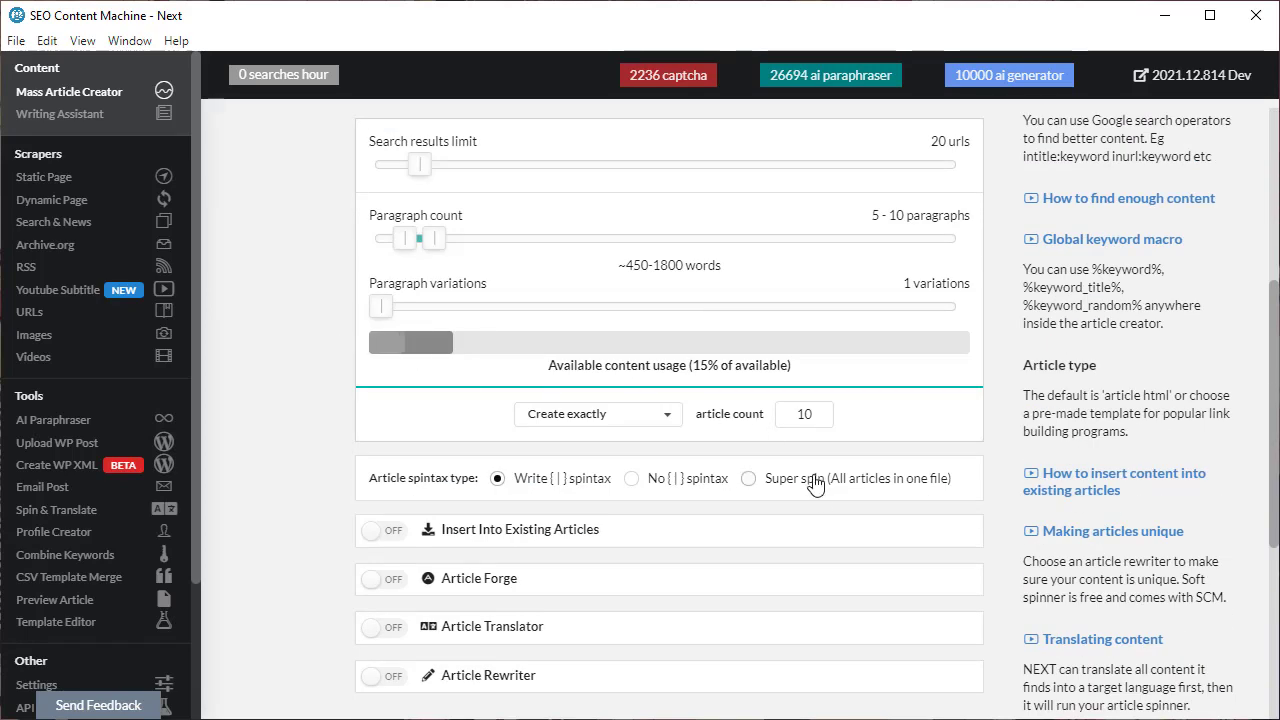
click(815, 482)
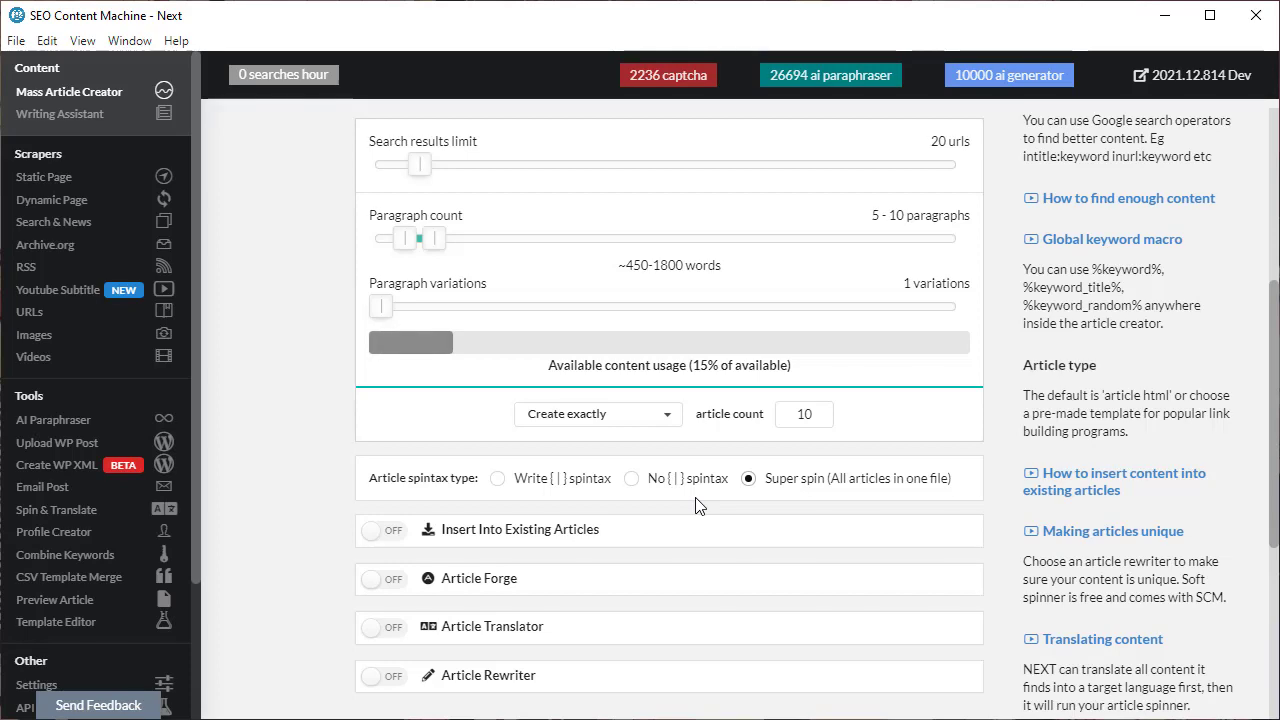
scroll(400, 520, up, 4)
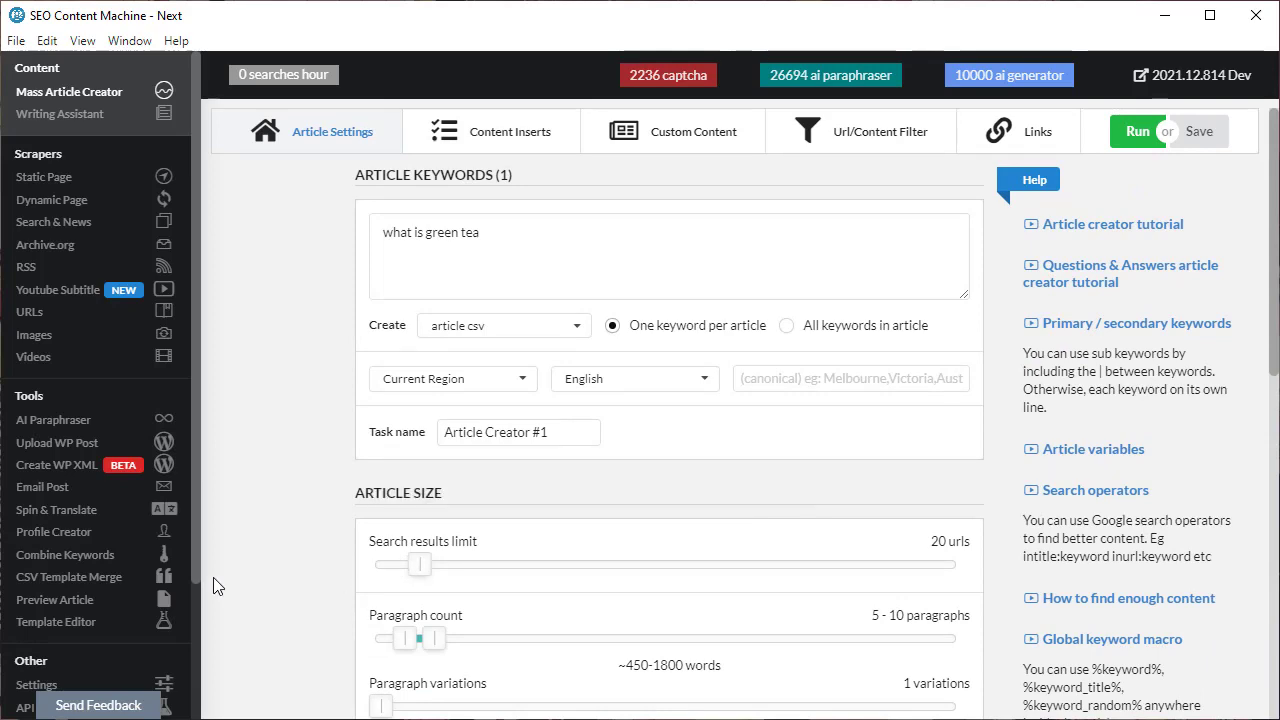
Look over the article creator's task settings, including the filename string under File Settings
scroll(304, 558, down, 2)
scroll(318, 549, down, 4)
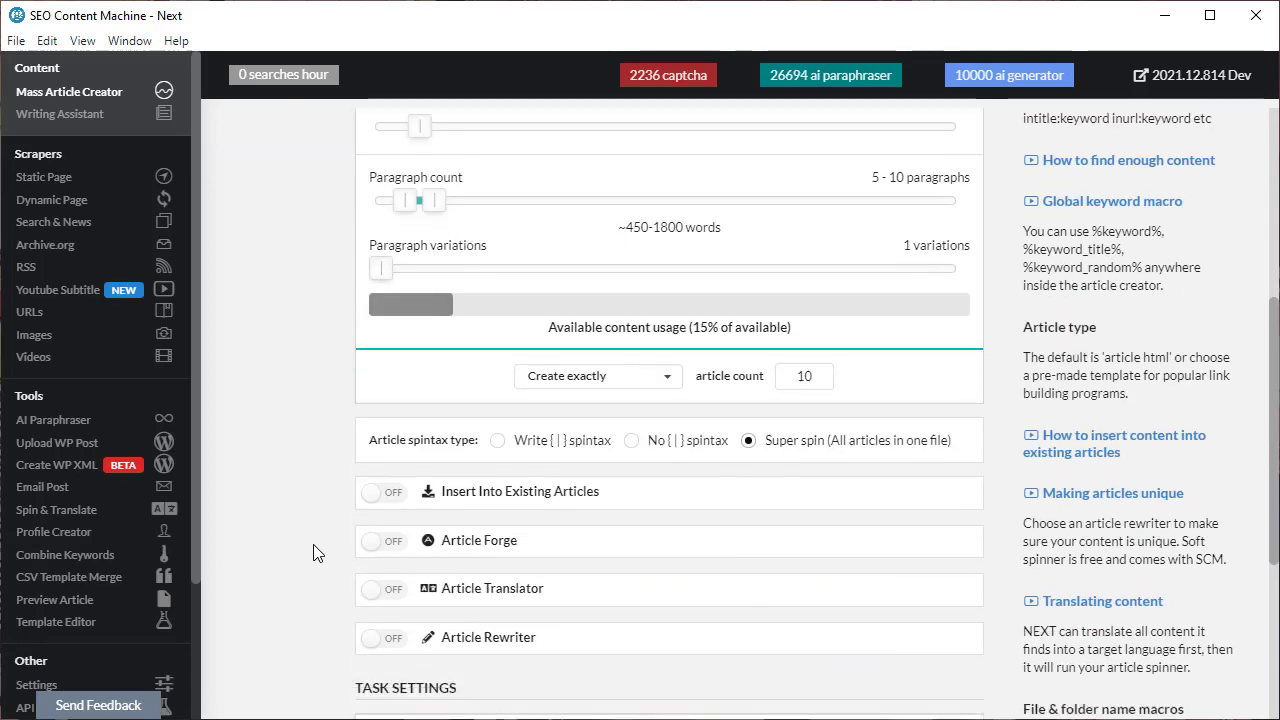
scroll(531, 580, down, 3)
click(420, 529)
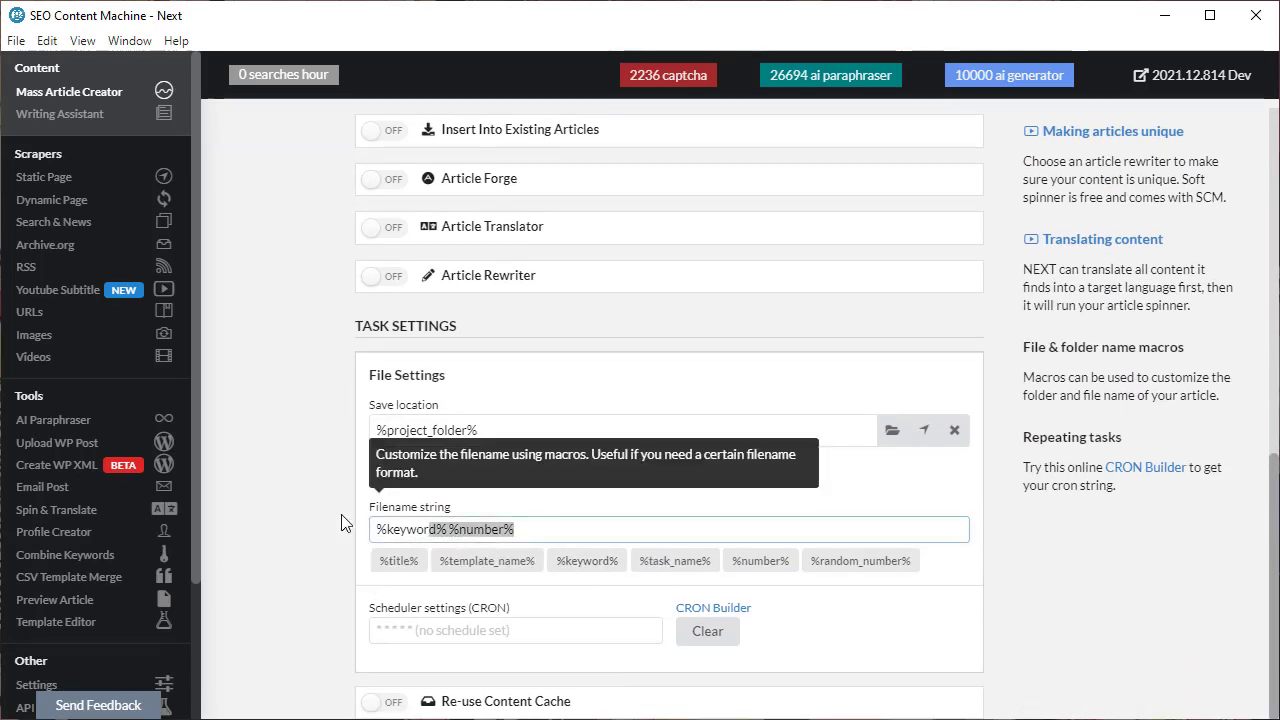
Turn on the Article Translator and the Article Rewriter for the article task
scroll(296, 420, up, 2)
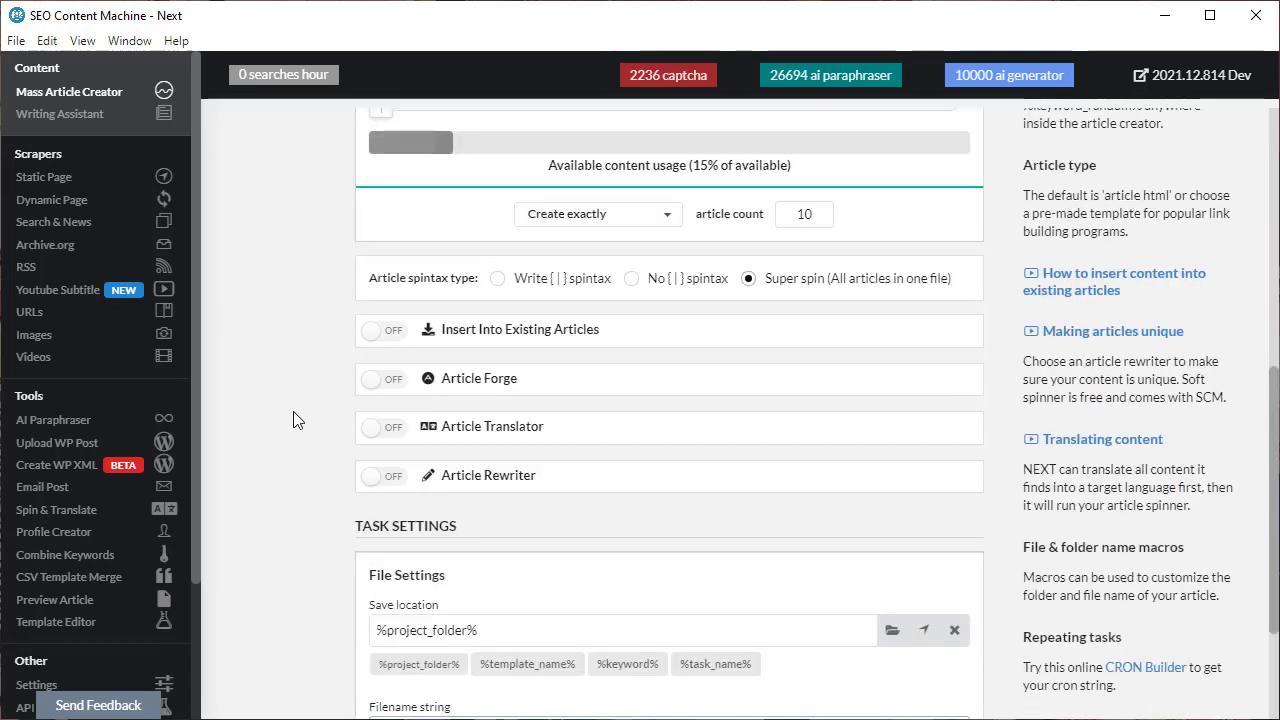
click(385, 428)
scroll(350, 390, down, 2)
click(385, 518)
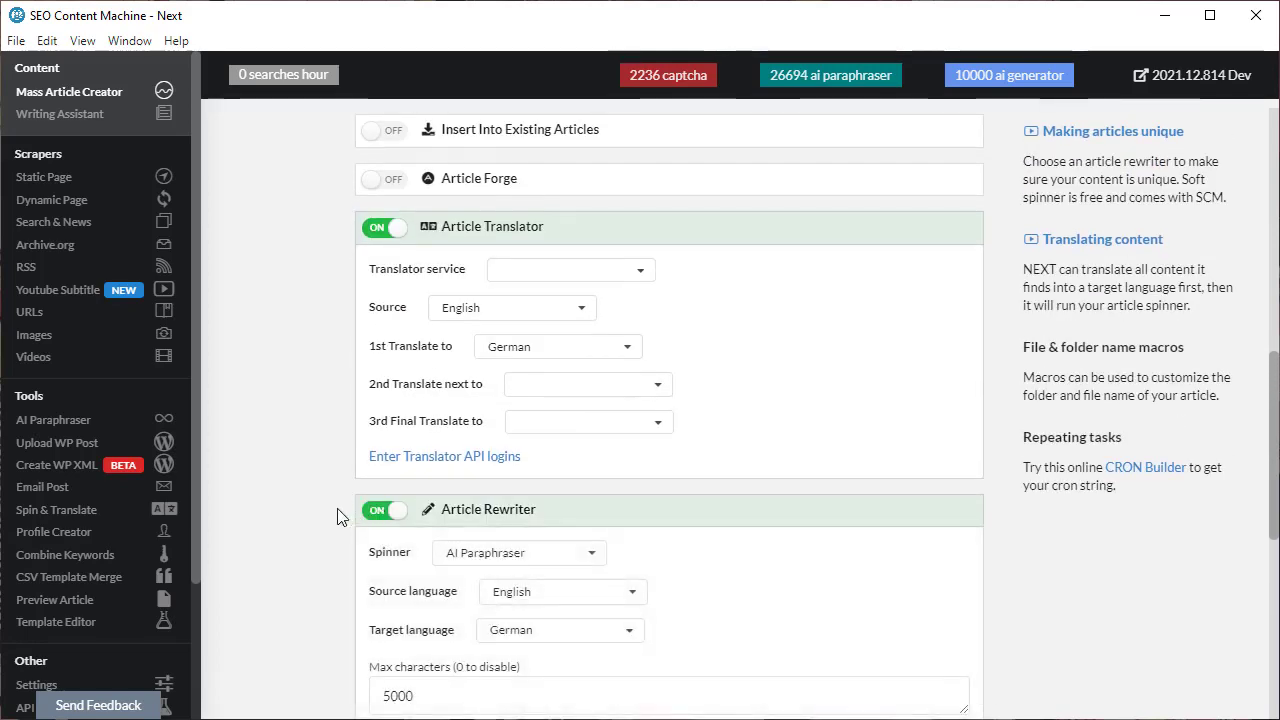
Look through the free and paid translator services offered by the Article Translator, leaving the choice empty
click(643, 272)
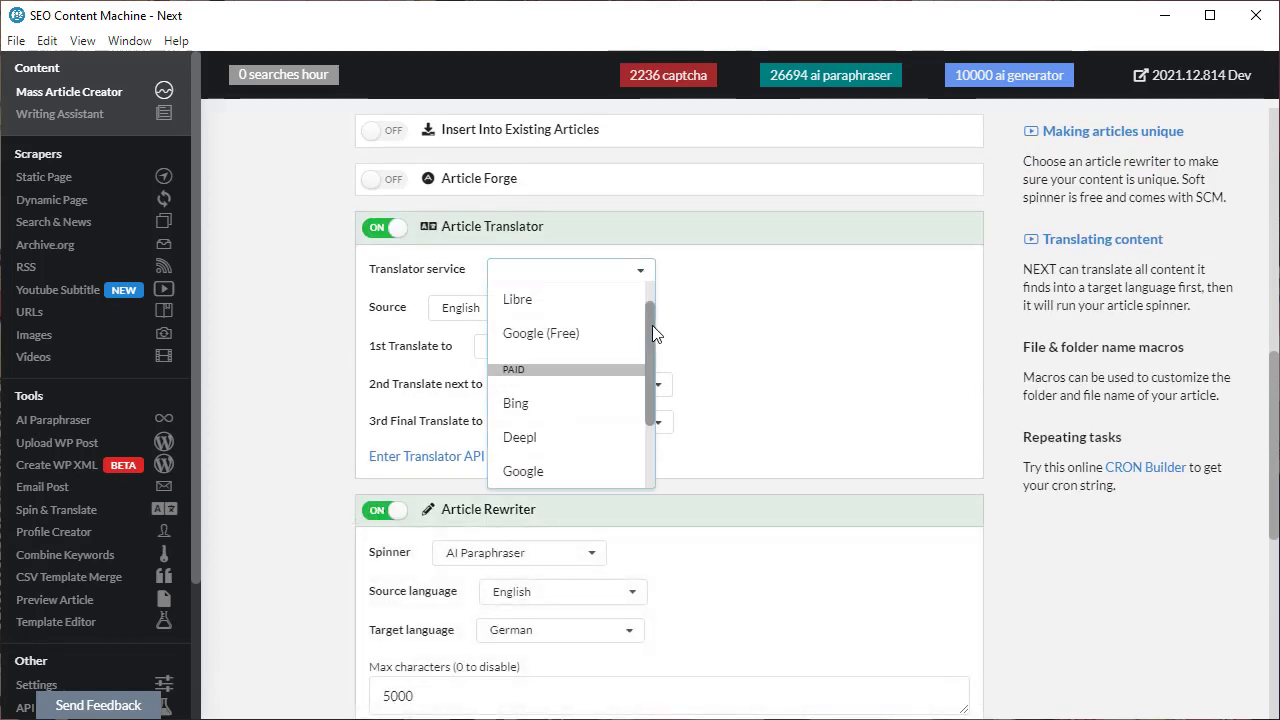
drag(652, 325, 650, 303)
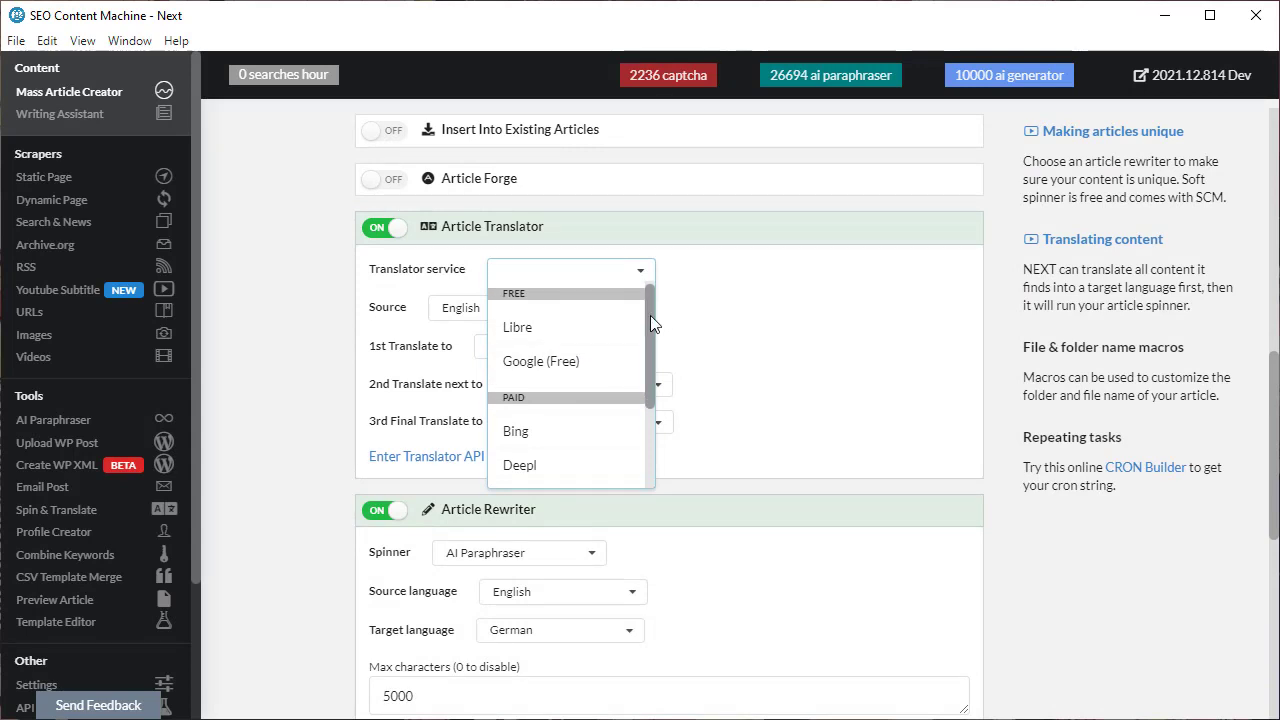
drag(650, 315, 643, 395)
click(292, 490)
Look through the free and paid spinners offered by the Article Rewriter, keeping AI Paraphraser selected
scroll(292, 490, down, 2)
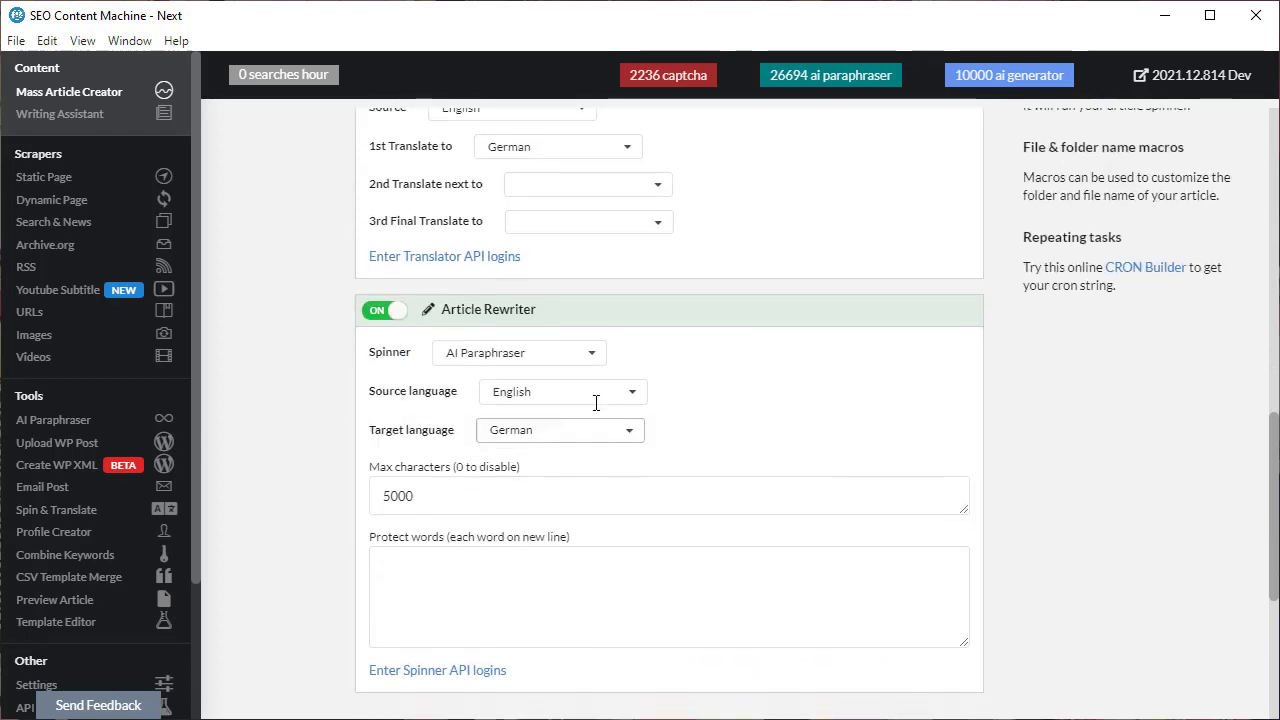
click(592, 353)
drag(601, 451, 604, 397)
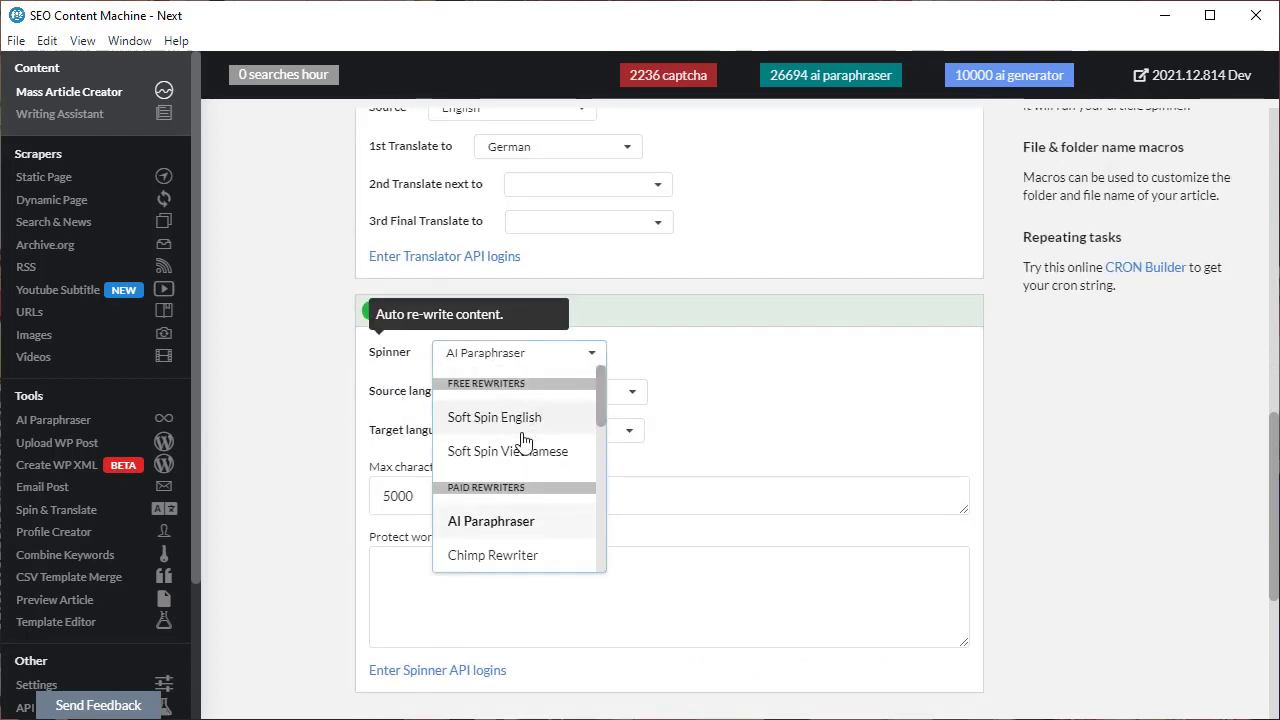
scroll(521, 520, down, 3)
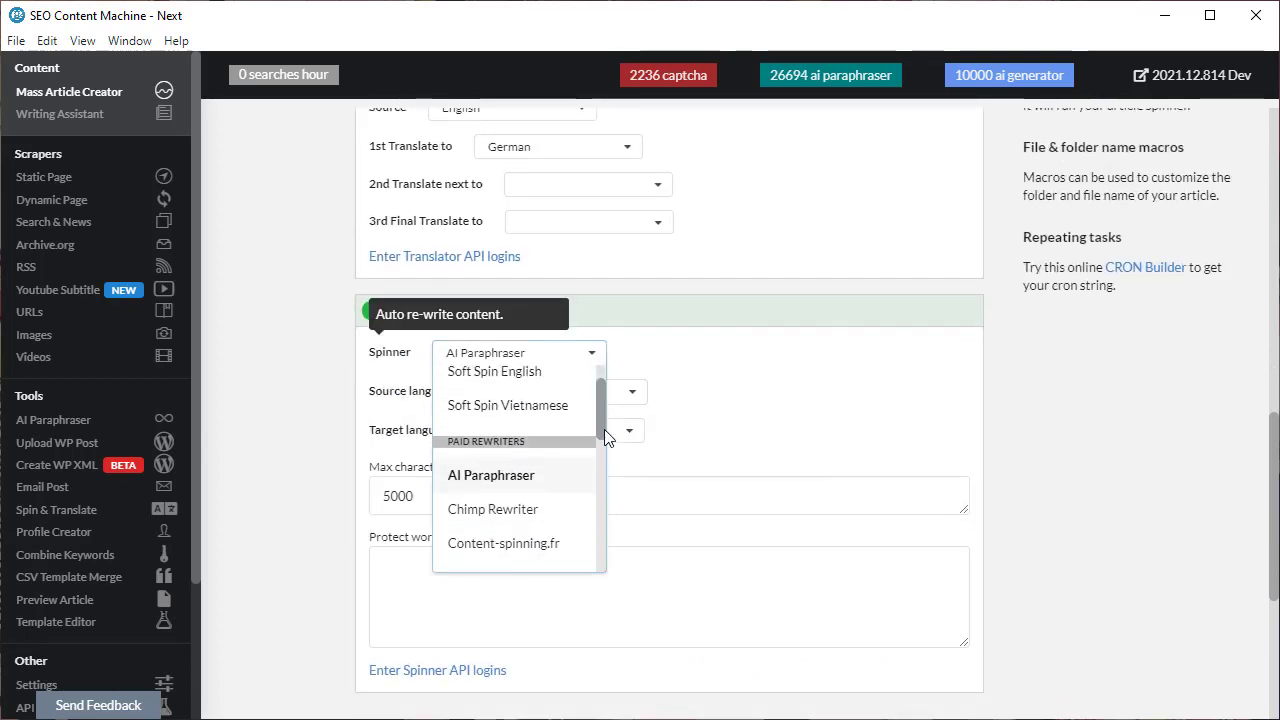
click(263, 477)
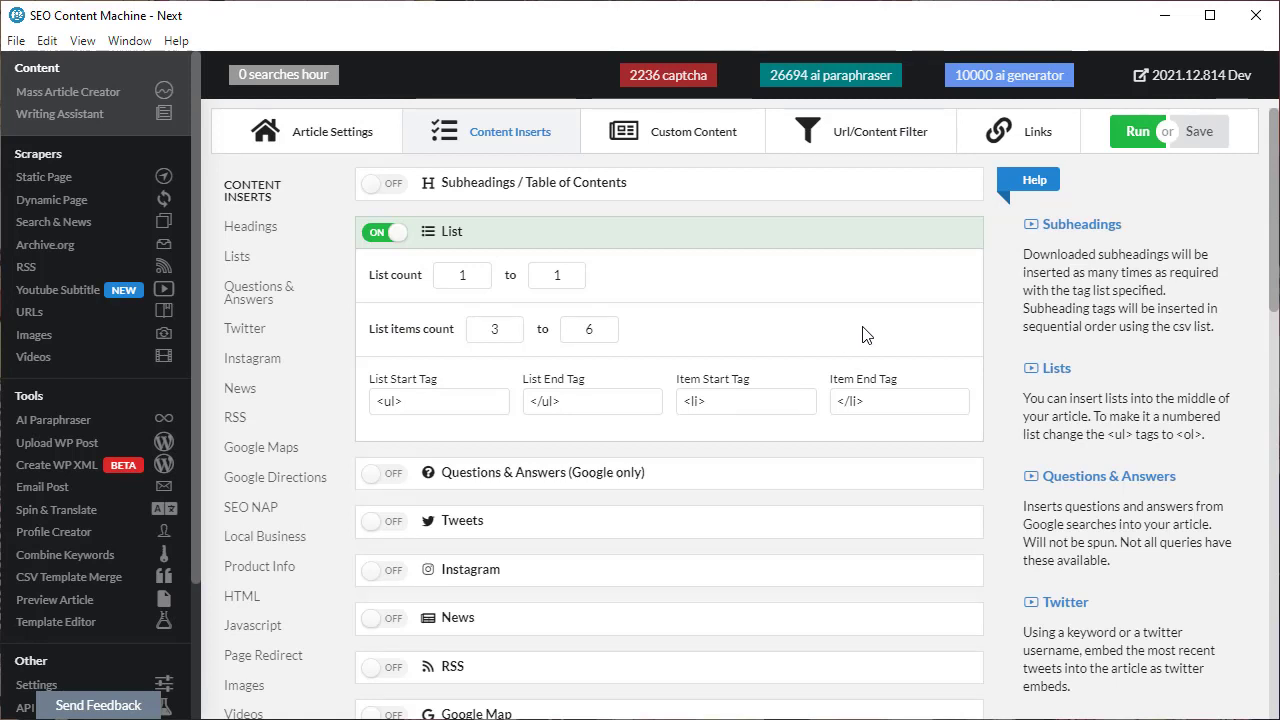